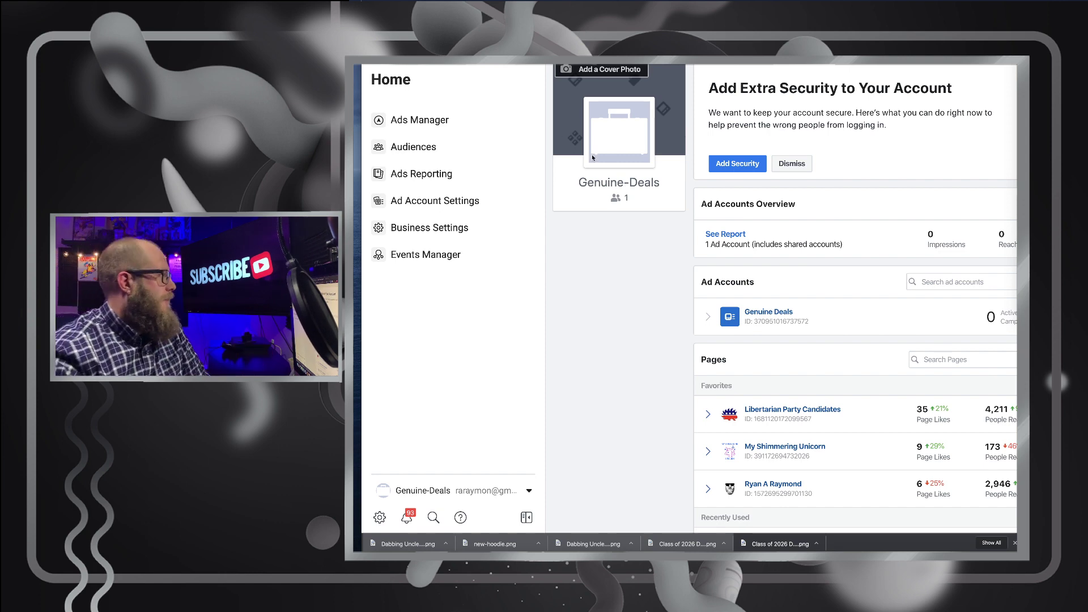
Launch Audience Insights from the Business Tools menu's Analyze and Report section
left_click(528, 64)
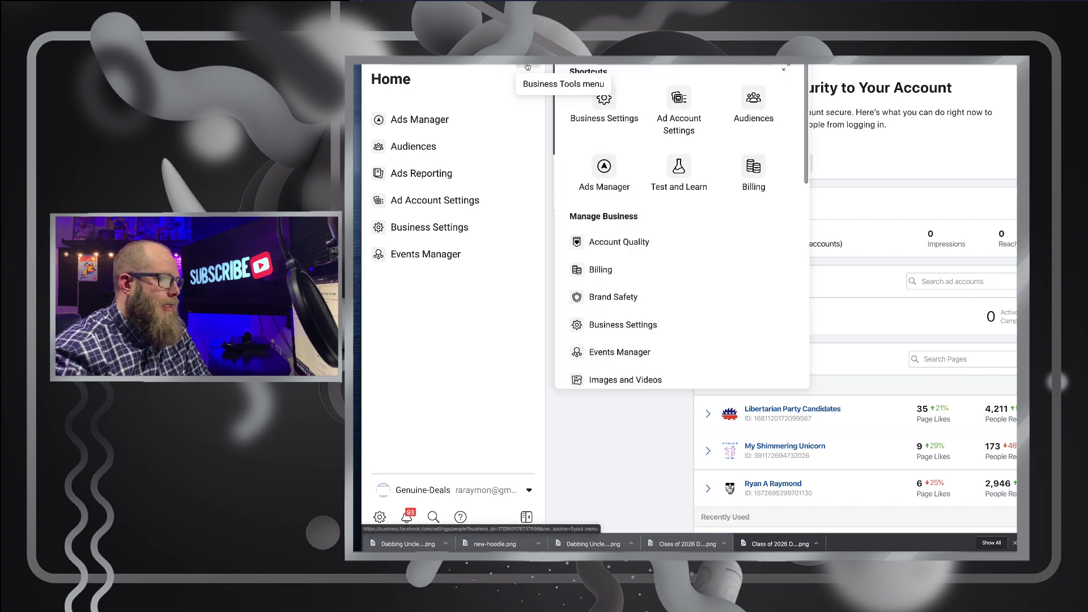
scroll(634, 196, "down", 1)
scroll(634, 196, "down", 6)
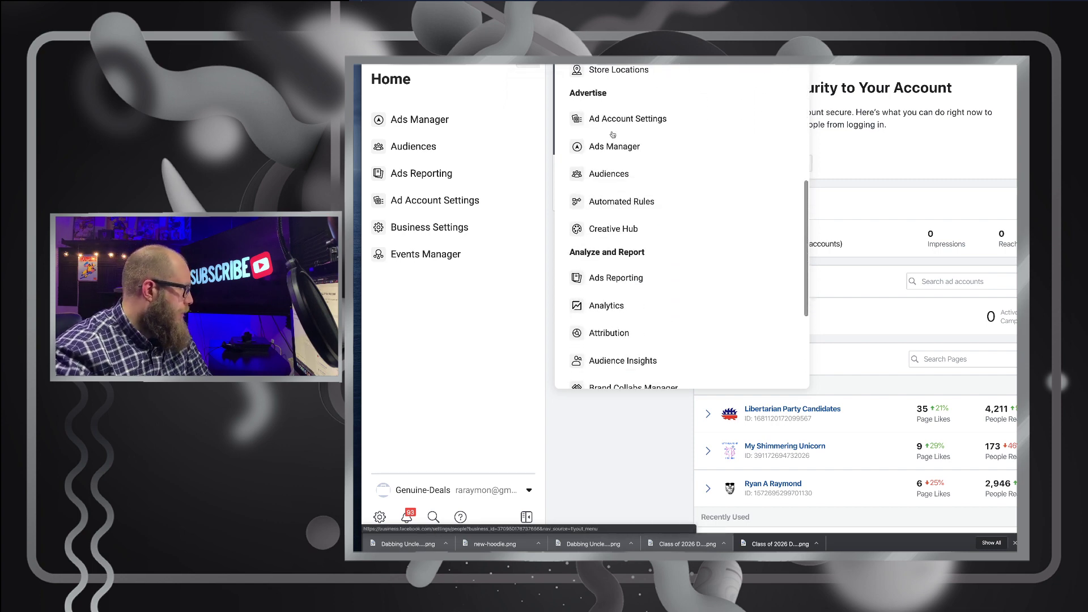
scroll(623, 204, "down", 5)
scroll(611, 209, "down", 3)
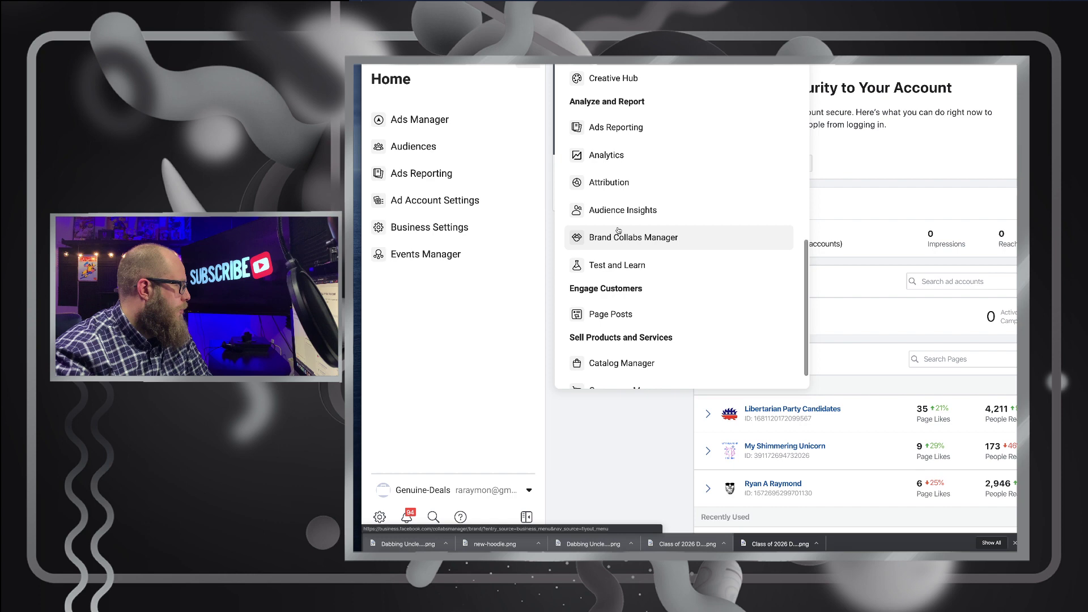
scroll(607, 203, "up", 1)
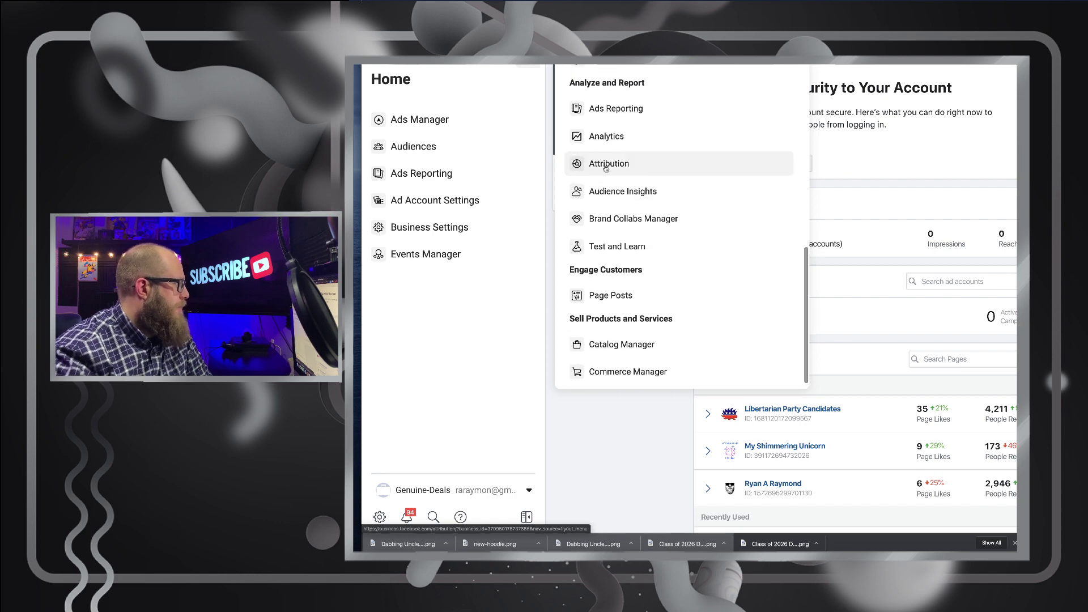
left_click(636, 196)
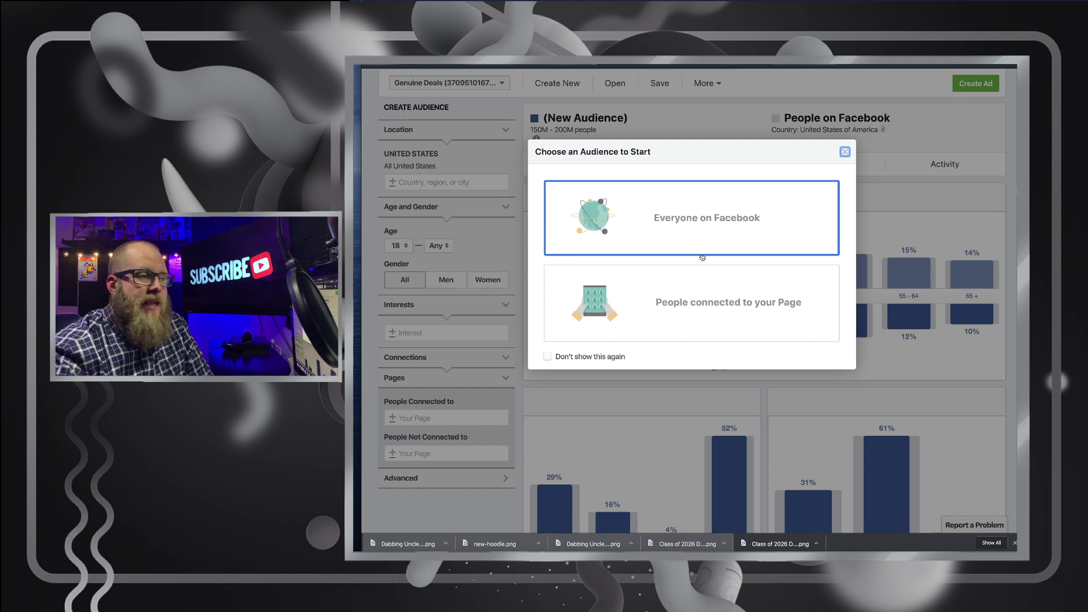
Start from people connected to your Page and add Libertarian Party Candidates as the connected Page
left_click(599, 286)
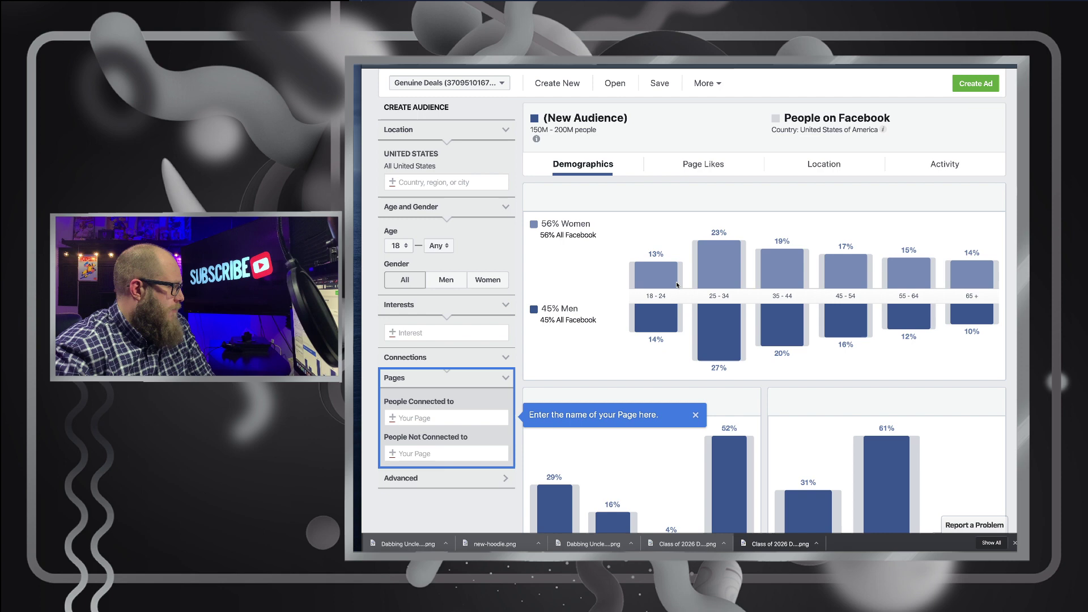
scroll(597, 289, "down", 2)
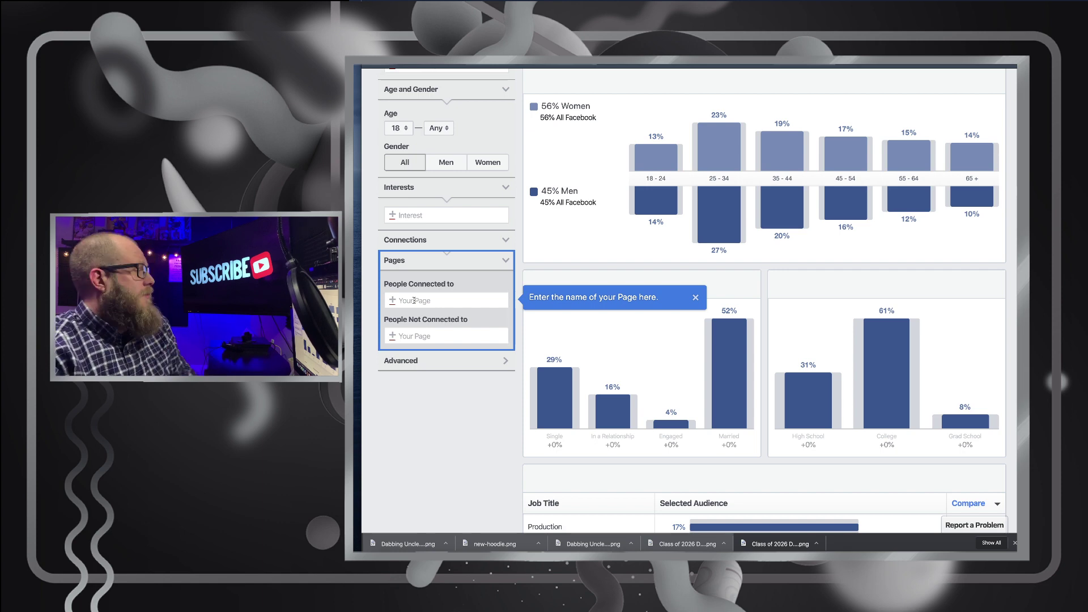
left_click(414, 301)
scroll(419, 329, "down", 1)
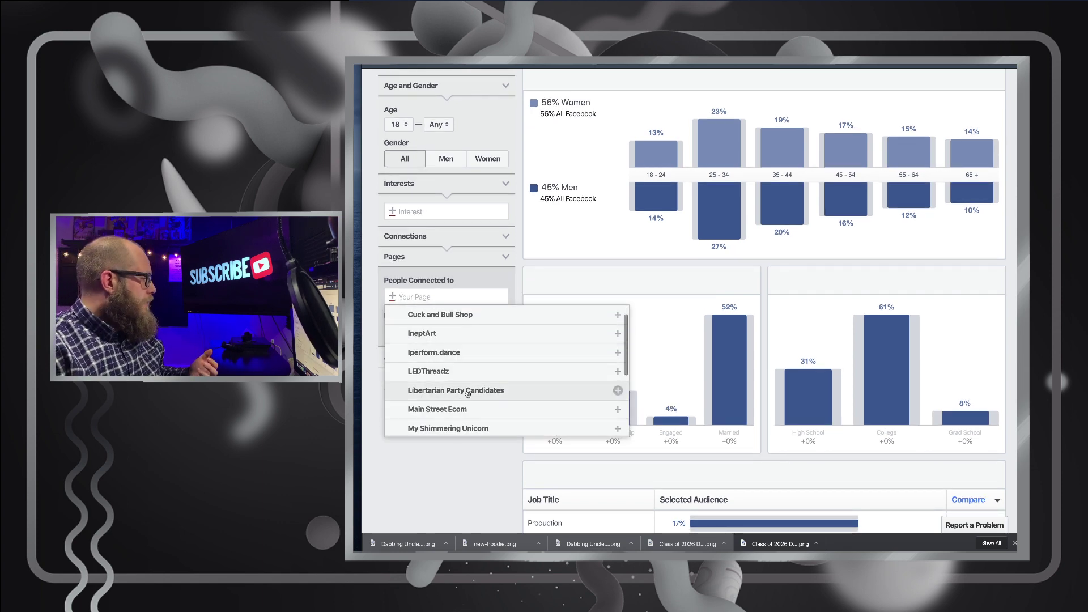
left_click(617, 391)
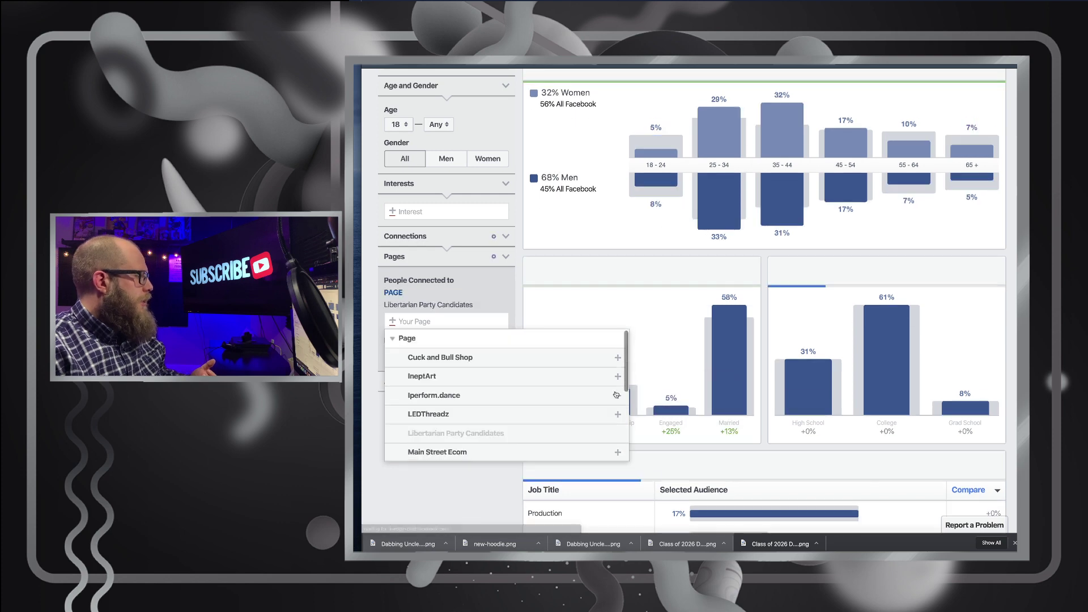
left_click(523, 260)
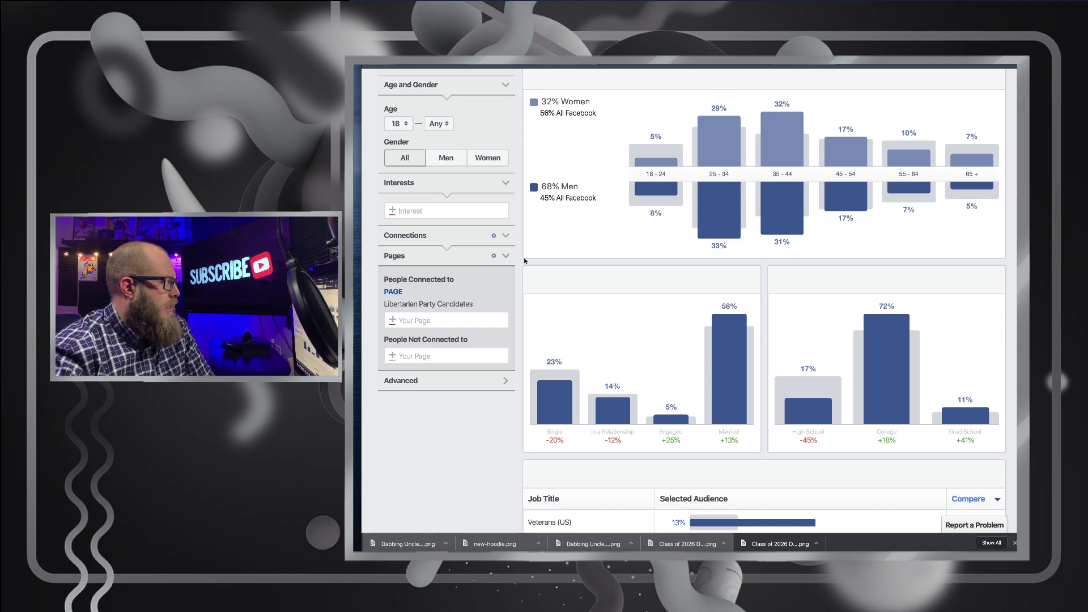
scroll(524, 260, "up", 2)
scroll(524, 260, "up", 3)
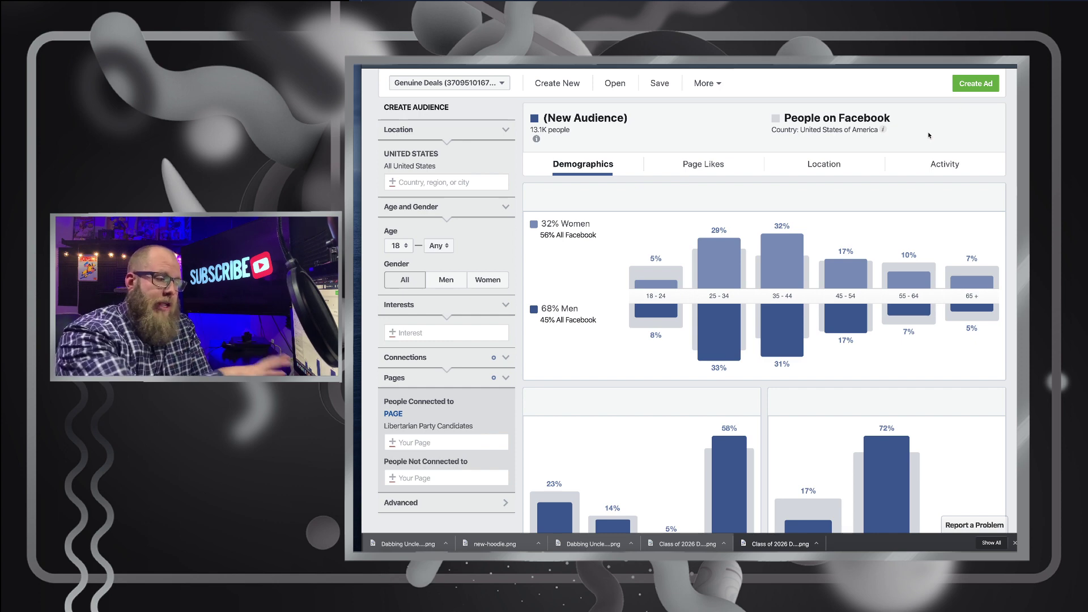
mouse_move(697, 240)
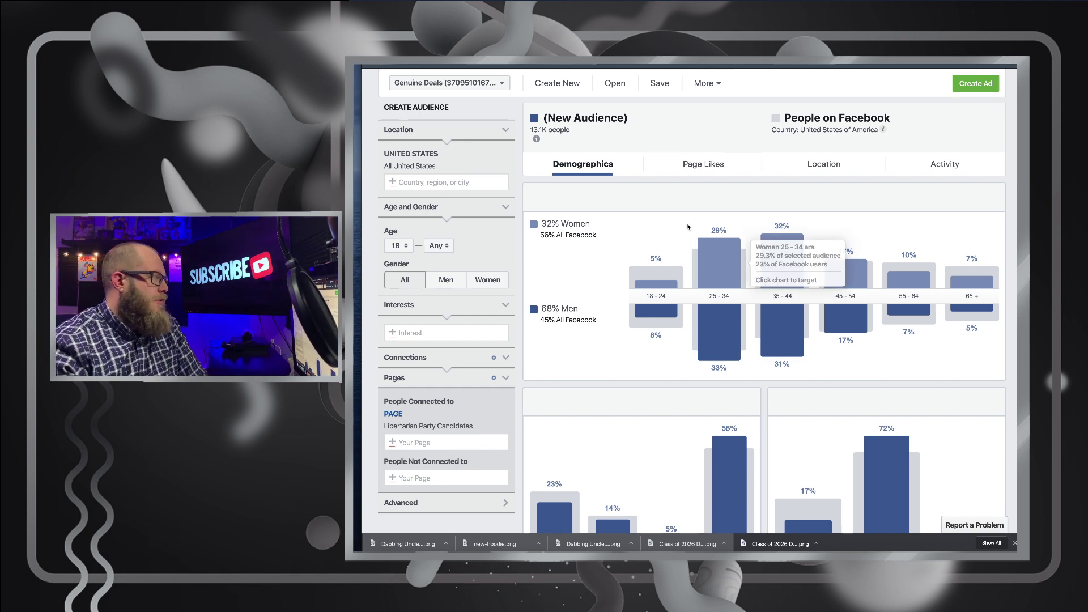
mouse_move(762, 238)
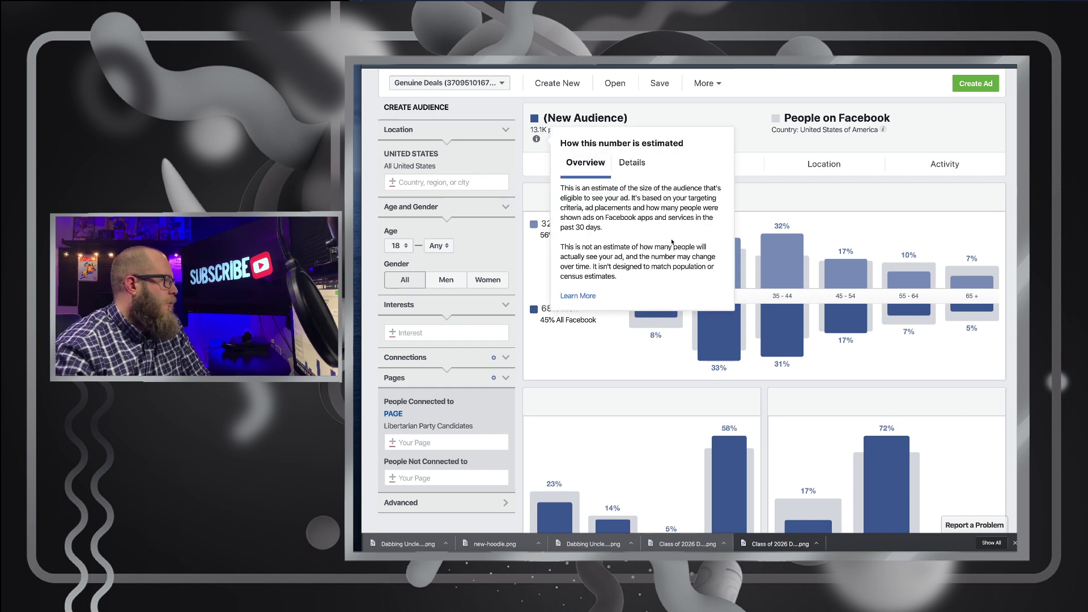
scroll(662, 204, "down", 1)
scroll(663, 204, "down", 2)
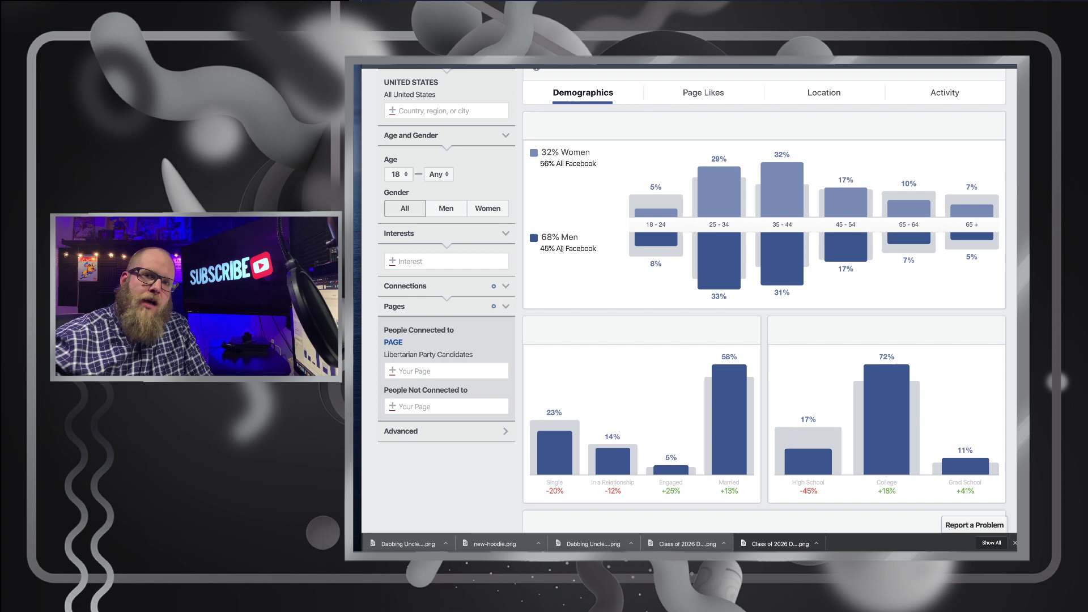
scroll(561, 248, "down", 3)
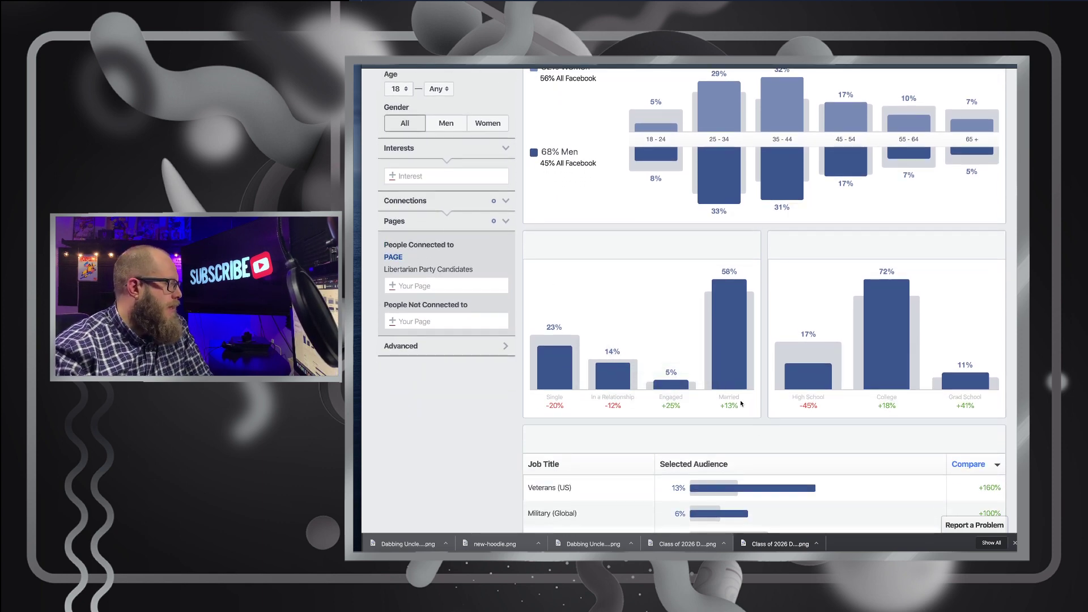
mouse_move(727, 384)
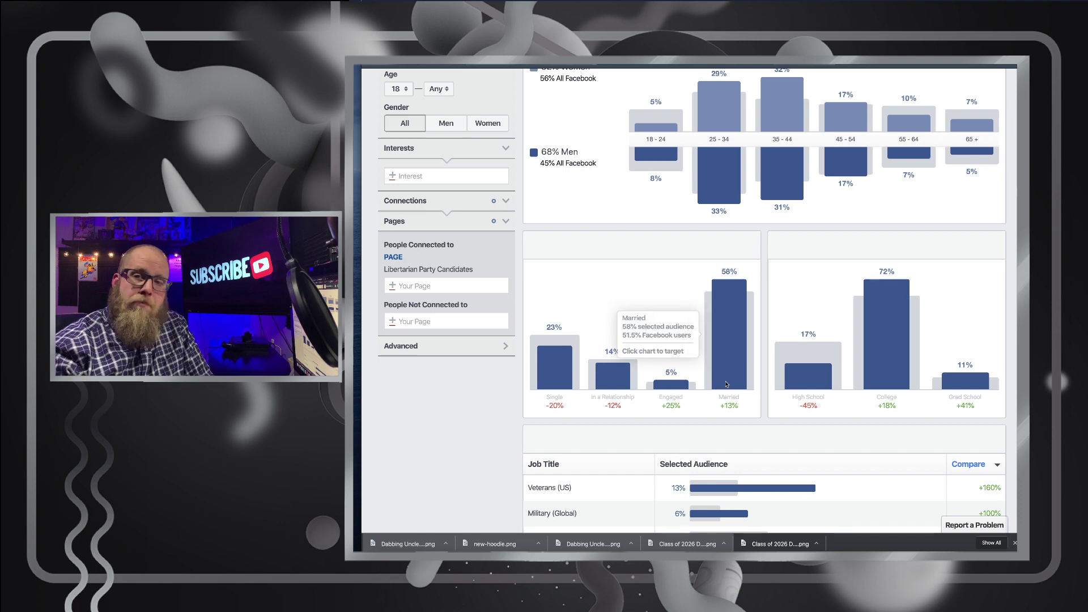
mouse_move(565, 390)
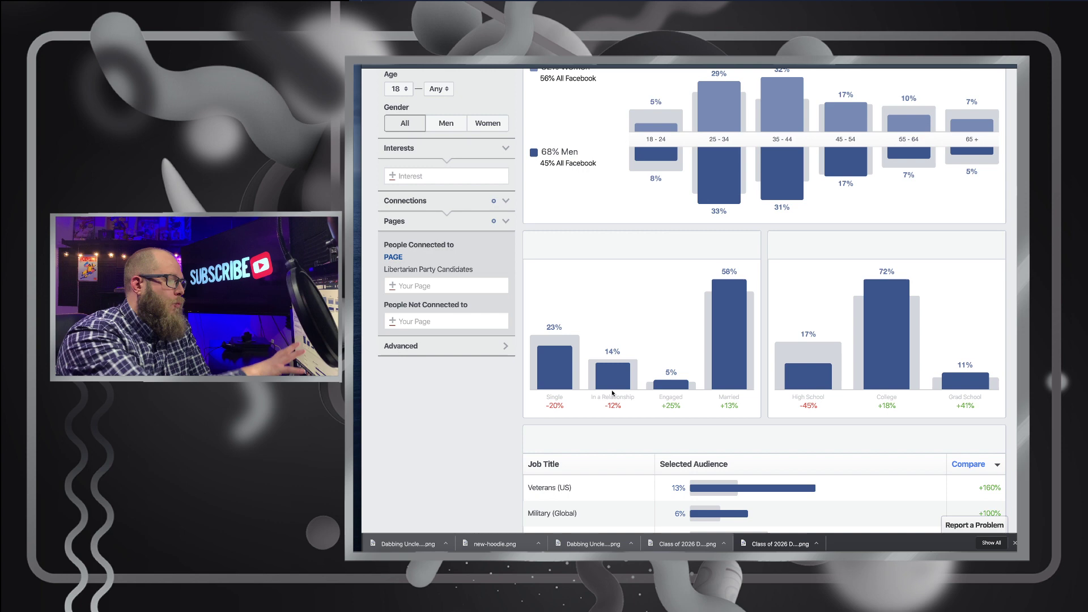
mouse_move(829, 387)
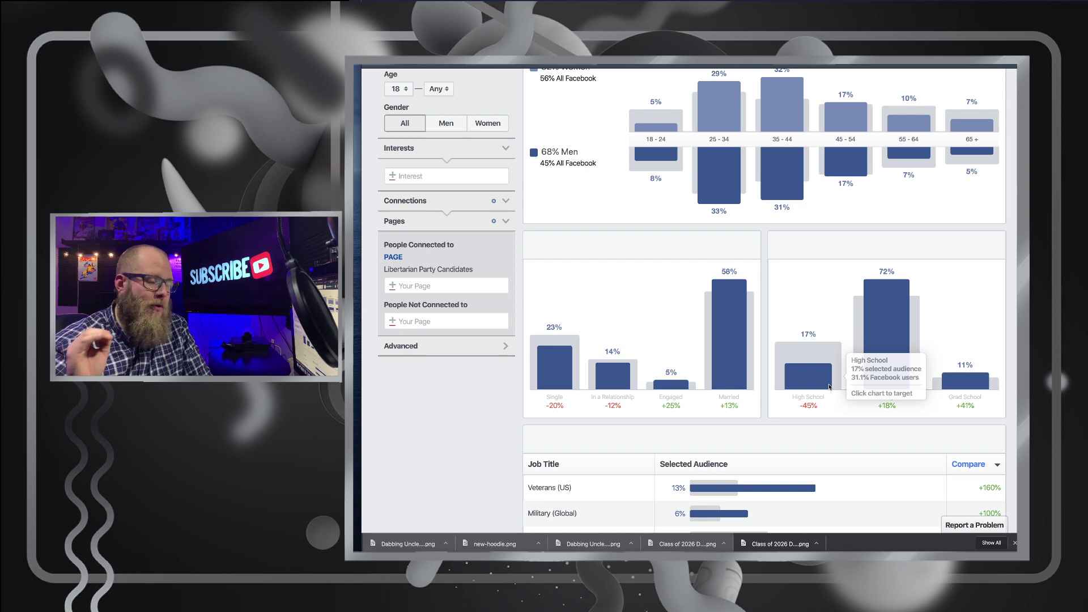
scroll(829, 387, "down", 3)
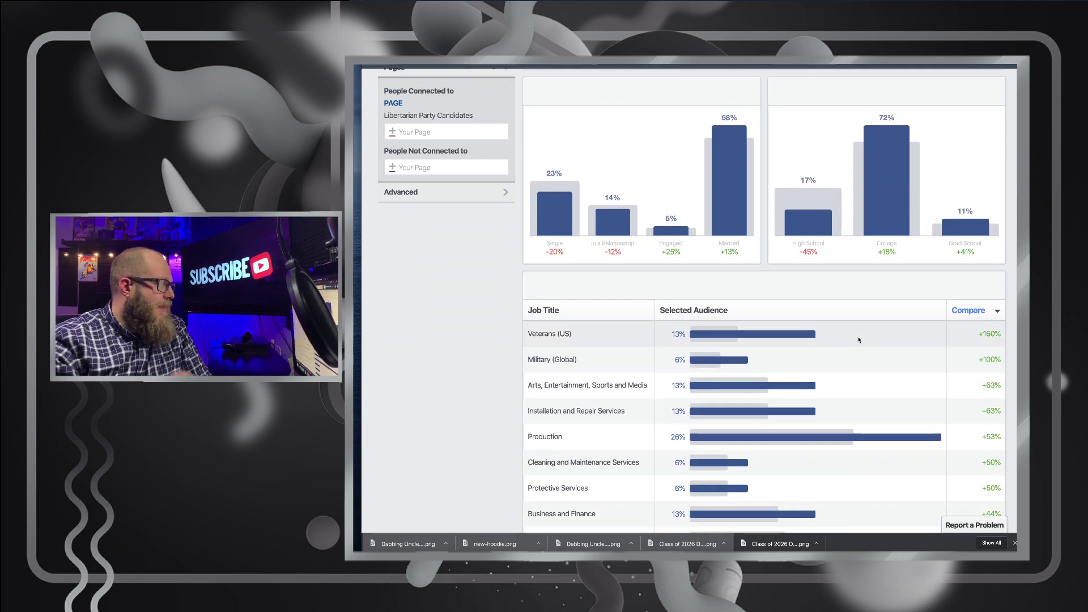
mouse_move(708, 335)
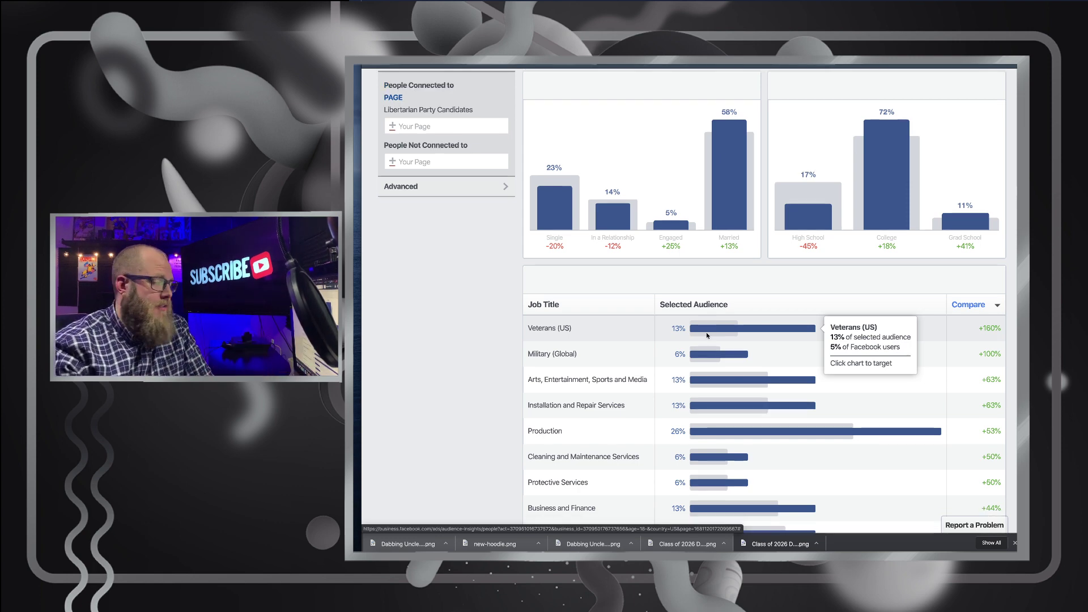
scroll(708, 335, "down", 1)
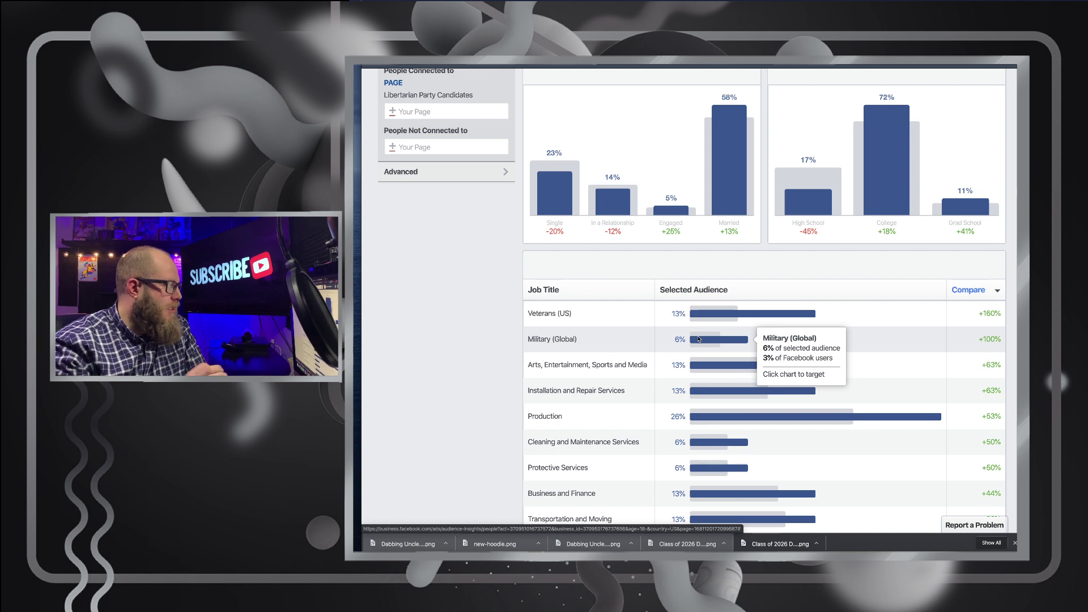
scroll(817, 361, "down", 3)
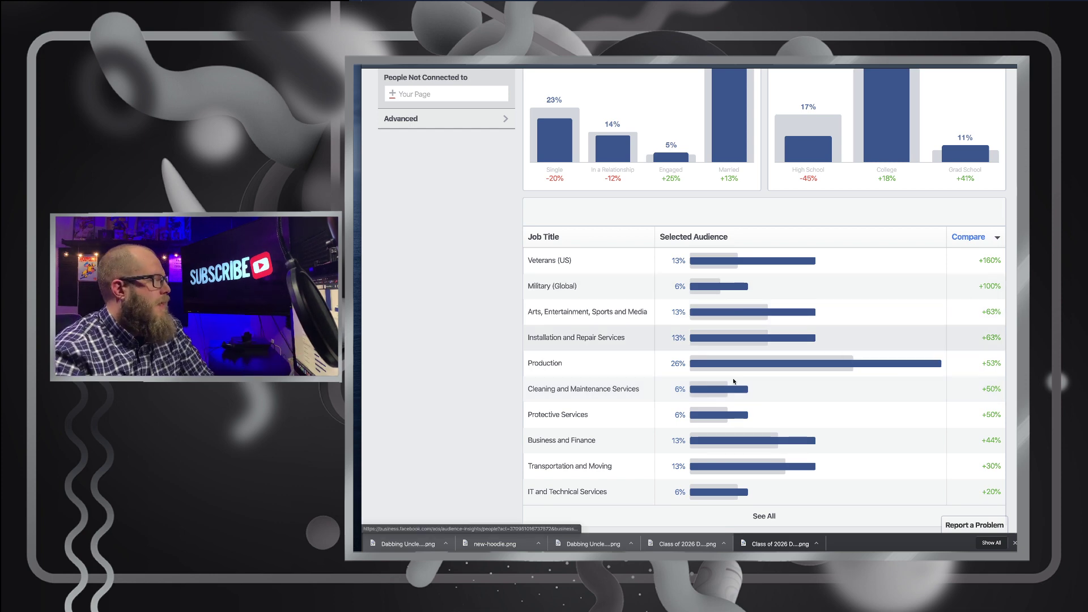
scroll(689, 315, "up", 1)
scroll(689, 316, "up", 6)
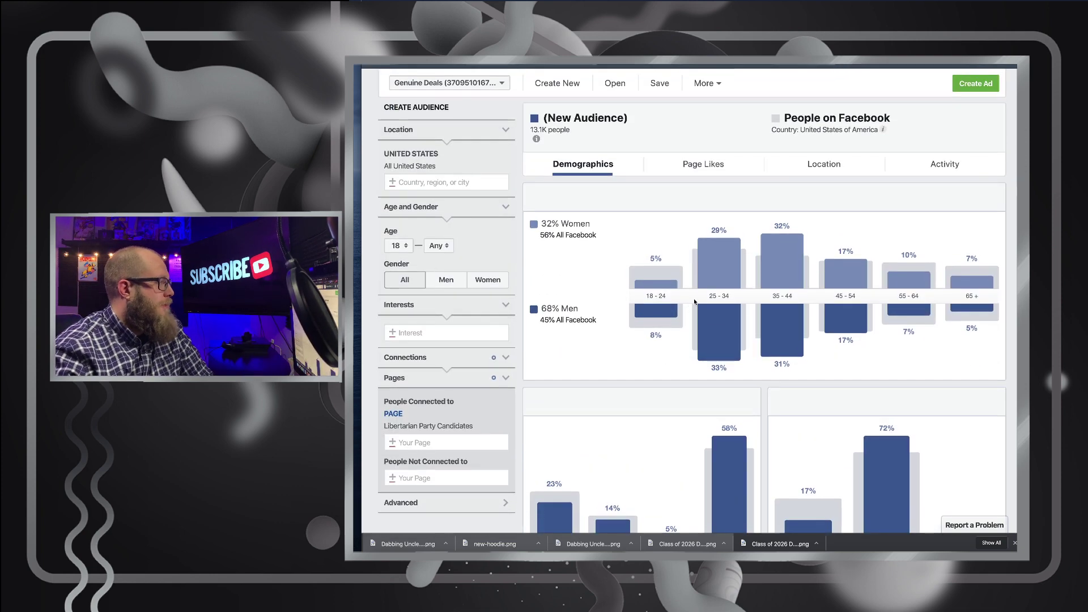
Show the audience's Page Likes and open Libertarian Country from the Clothing (Brand) row in a new tab
left_click(706, 165)
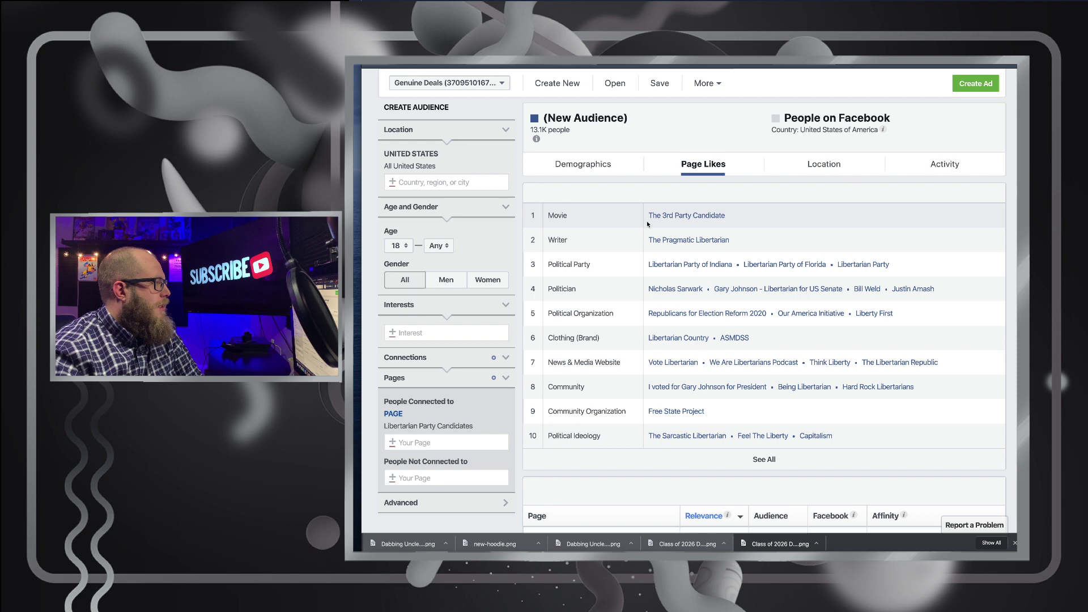
scroll(657, 218, "down", 1)
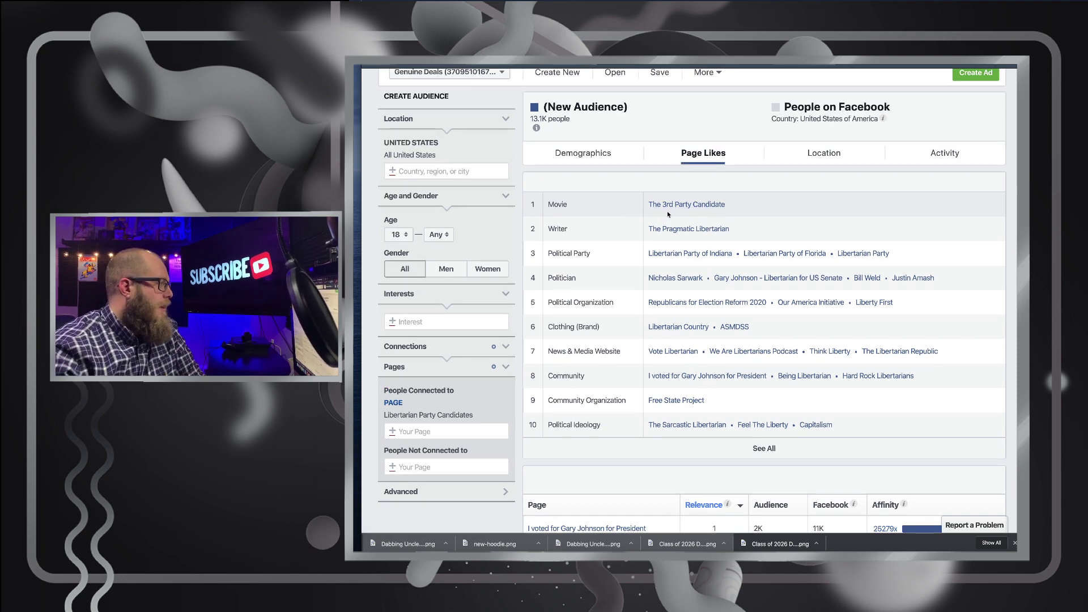
scroll(794, 232, "down", 2)
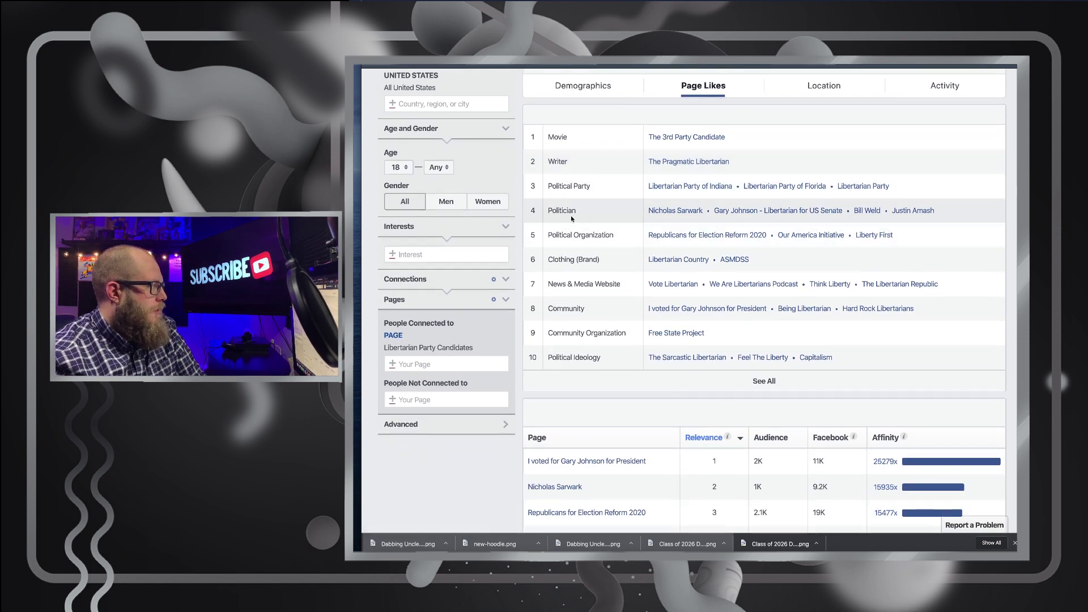
scroll(570, 215, "down", 2)
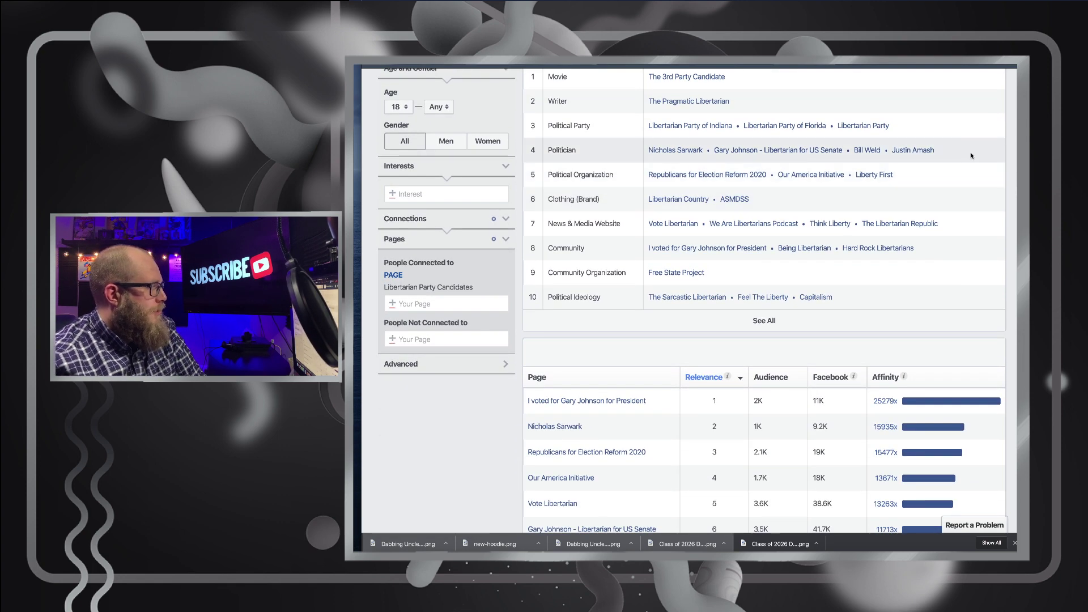
scroll(623, 153, "down", 1)
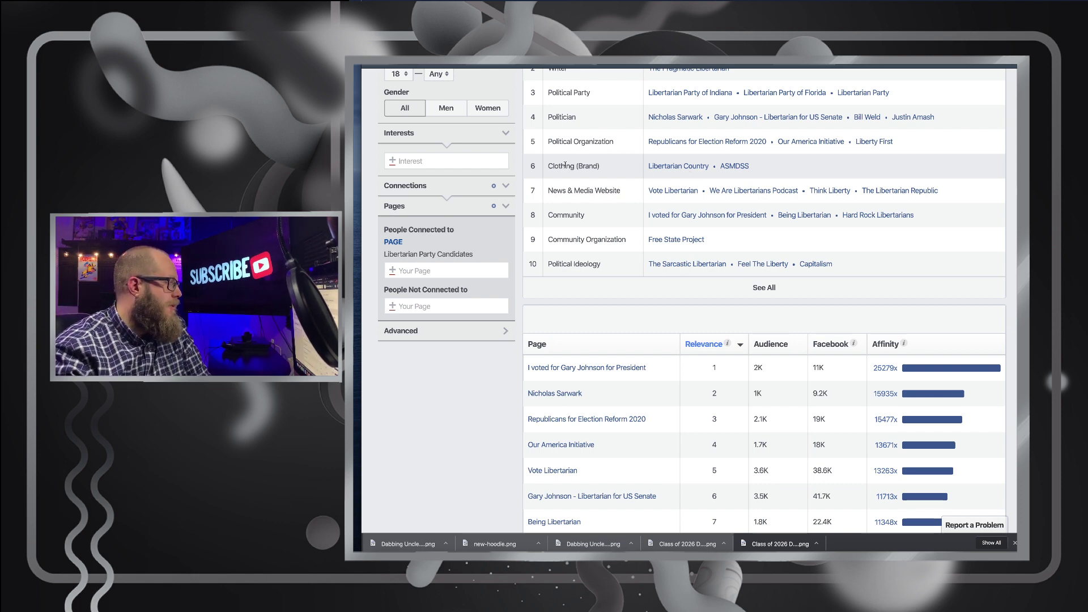
scroll(622, 180, "up", 1)
double_click(735, 177)
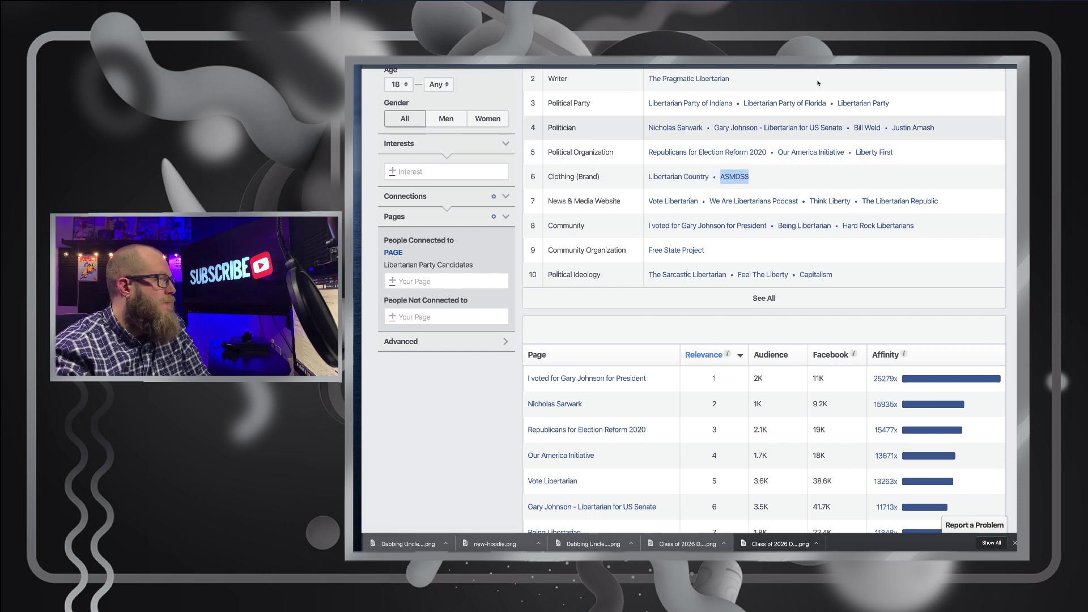
key("ctrl+t")
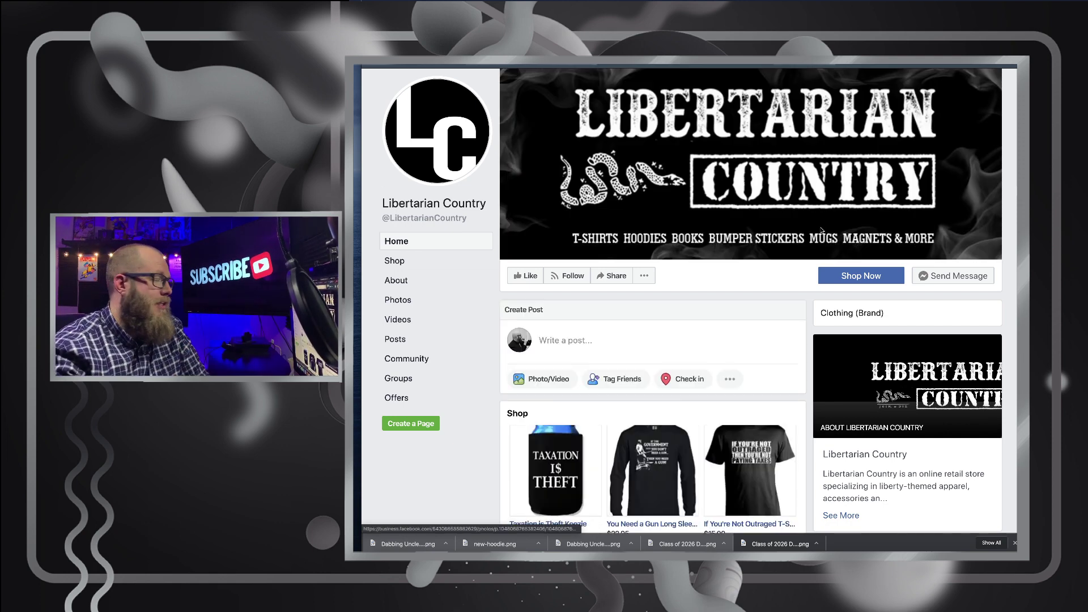
Scroll through the Libertarian Country Page's shop, photos and posts feed
scroll(822, 230, "down", 3)
scroll(821, 230, "down", 5)
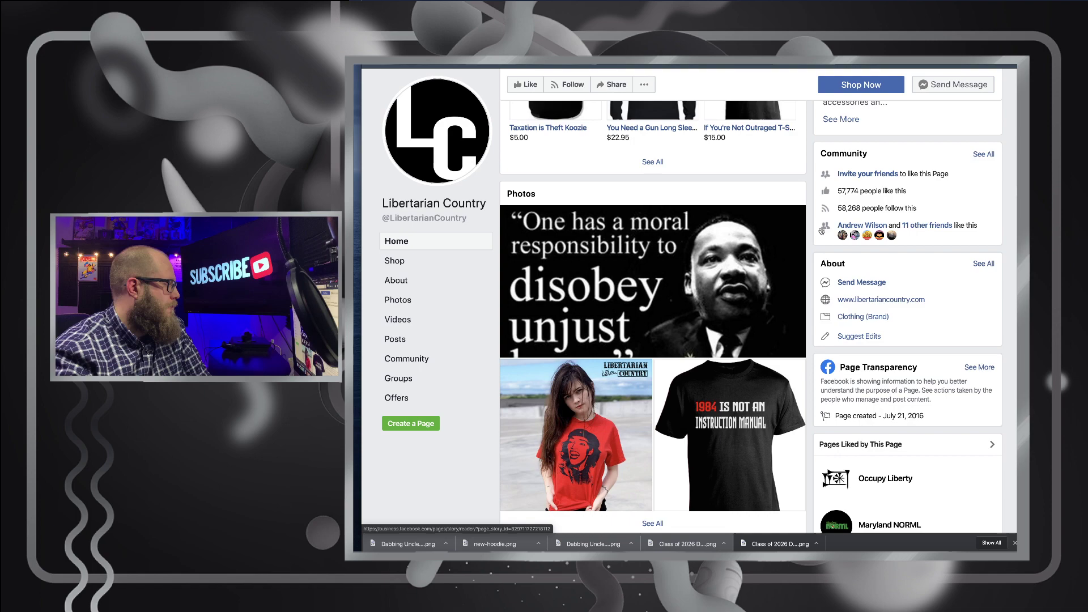
scroll(821, 230, "down", 10)
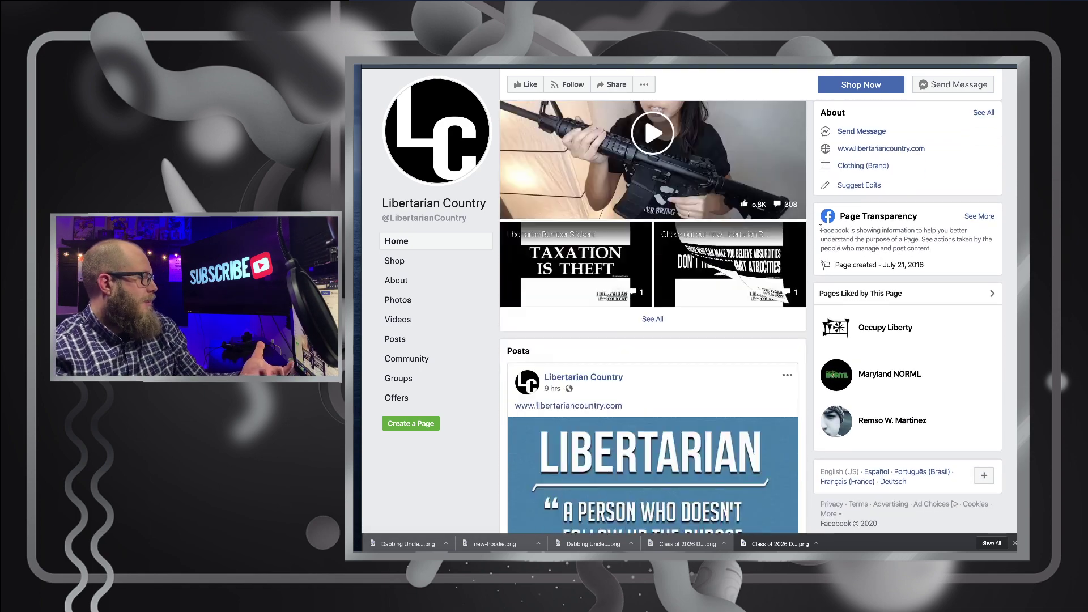
scroll(821, 229, "down", 5)
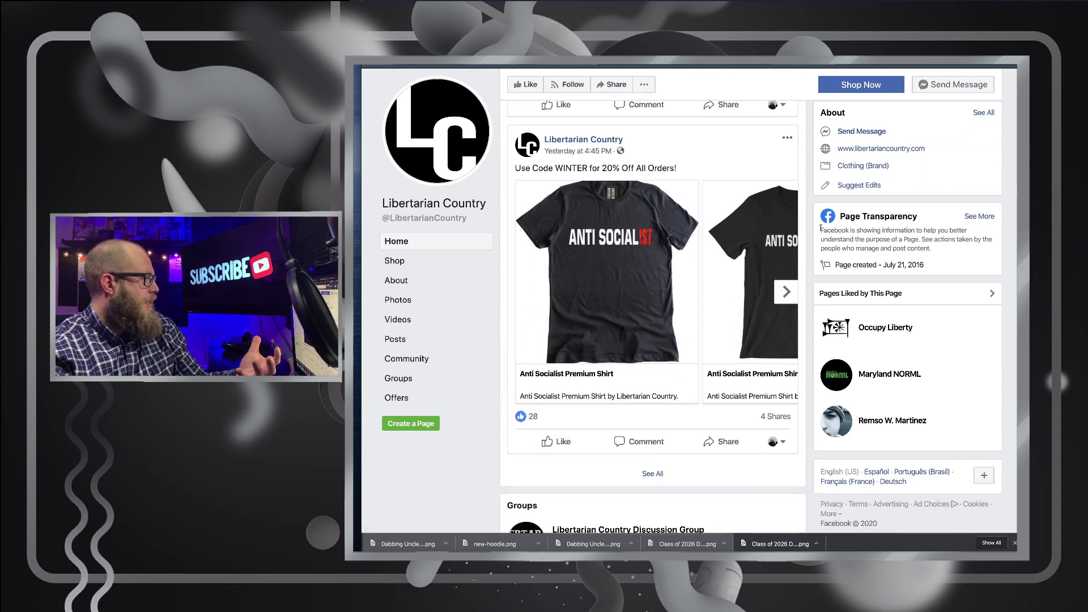
scroll(753, 247, "down", 5)
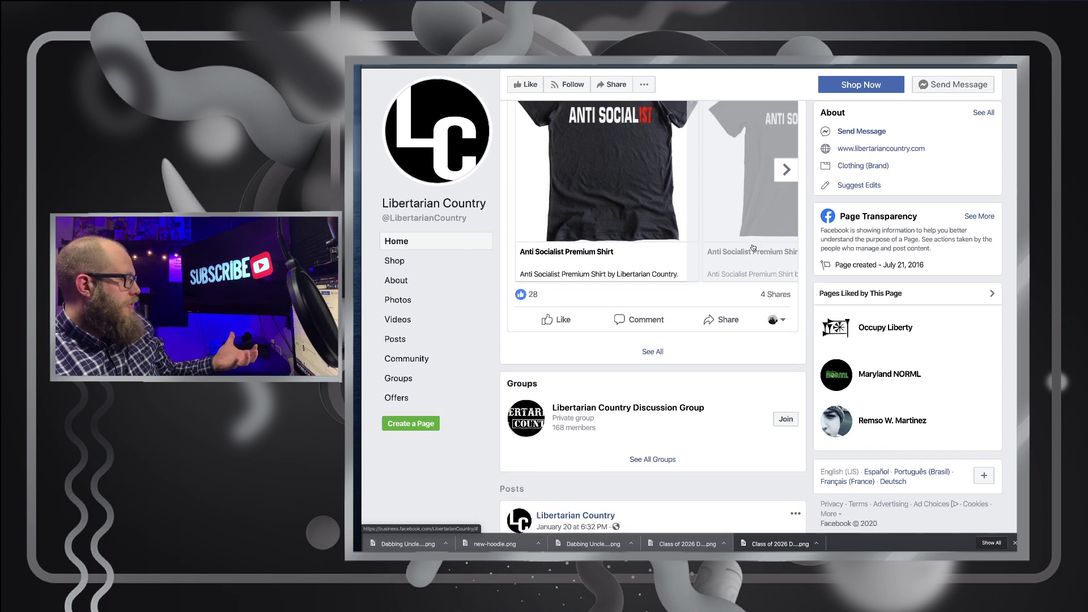
scroll(753, 247, "down", 5)
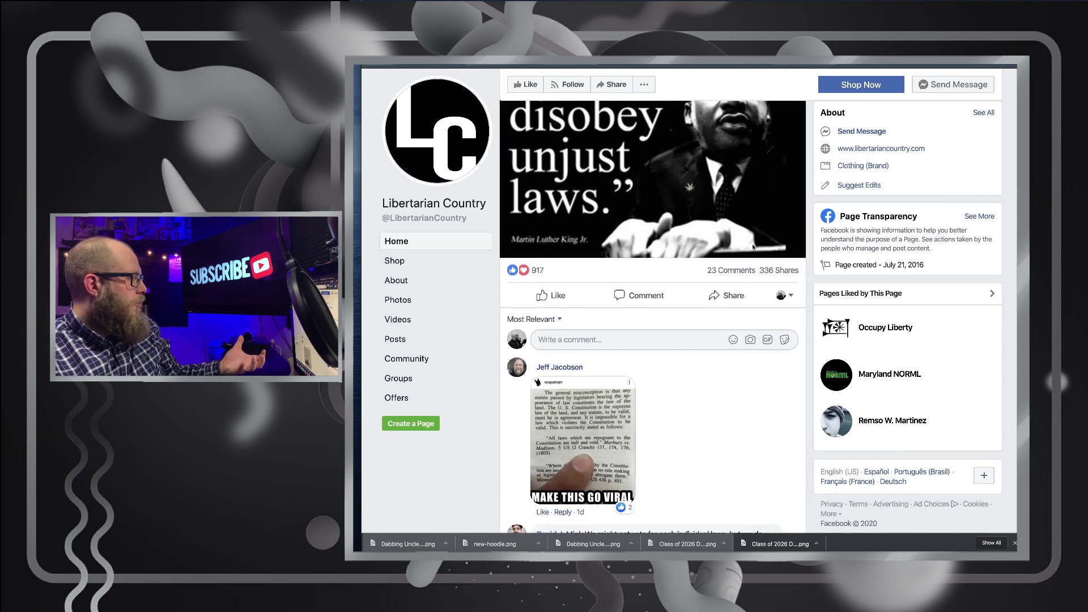
scroll(752, 247, "up", 4)
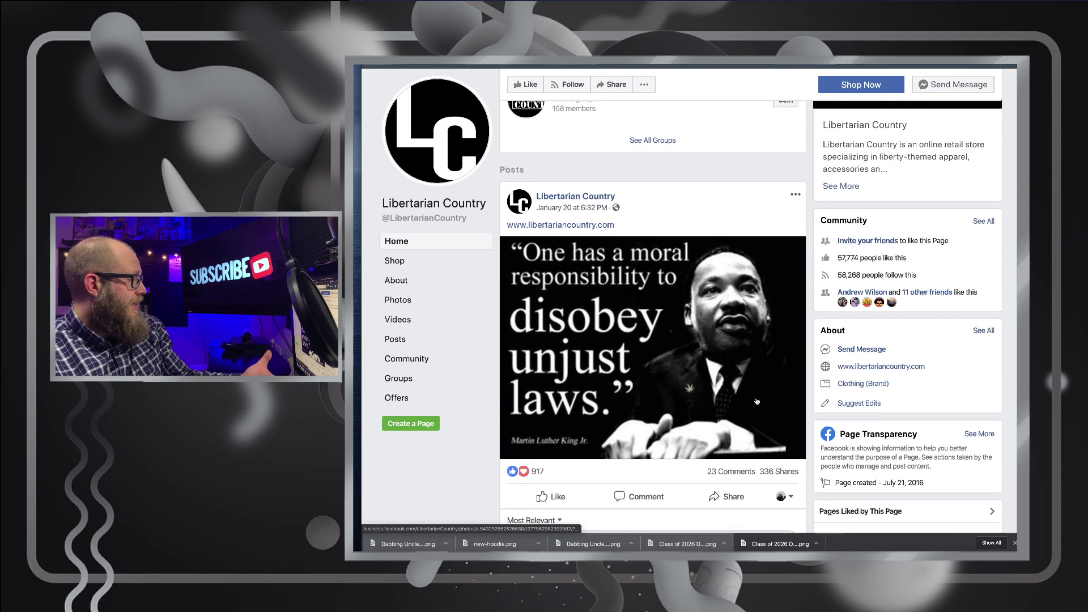
scroll(721, 346, "down", 12)
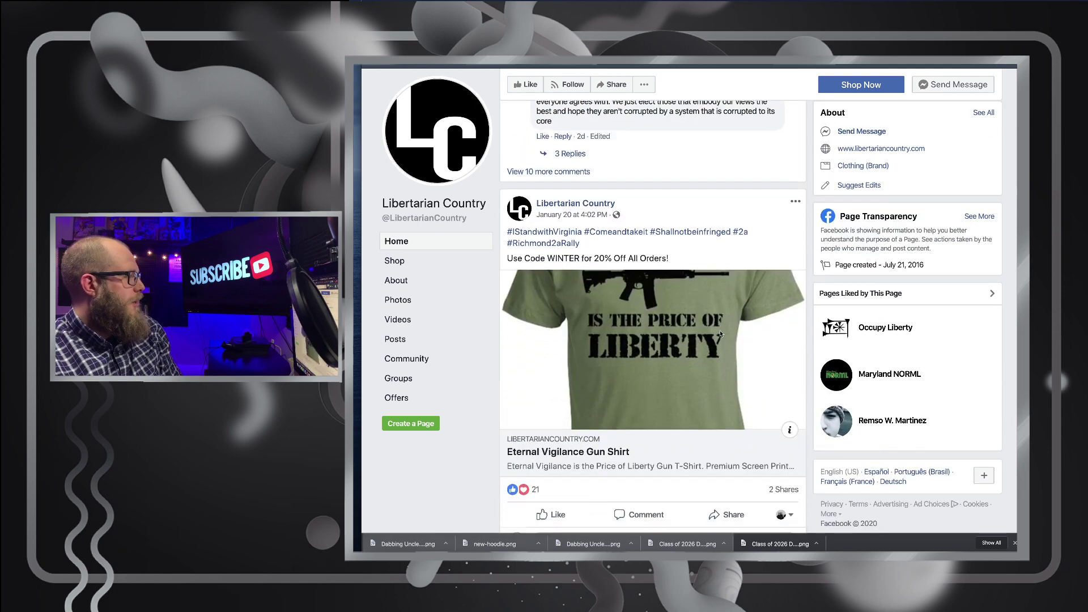
scroll(720, 334, "down", 1)
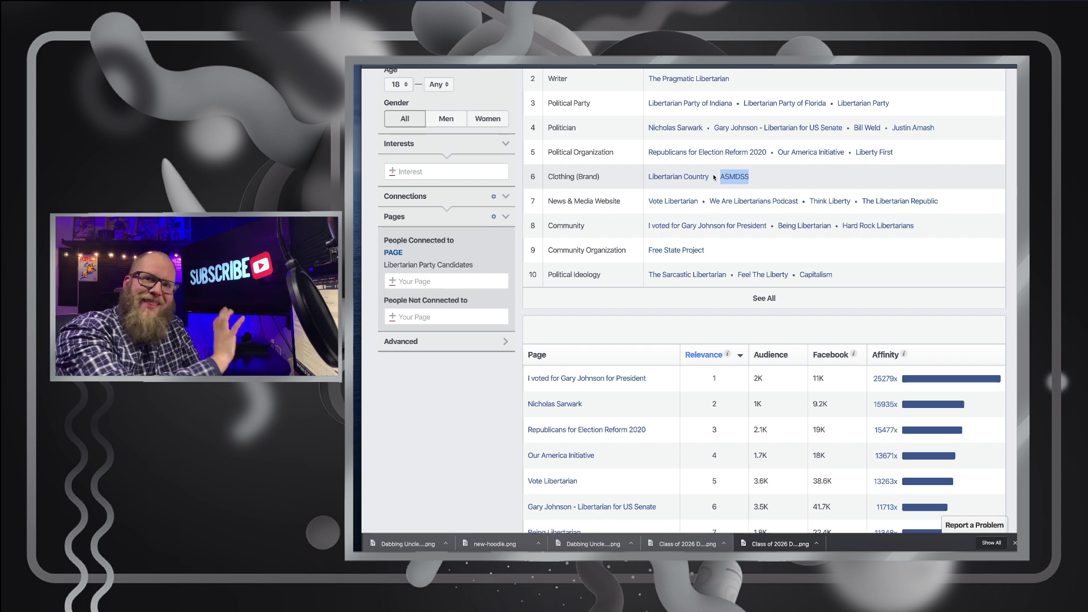
scroll(477, 283, "down", 2)
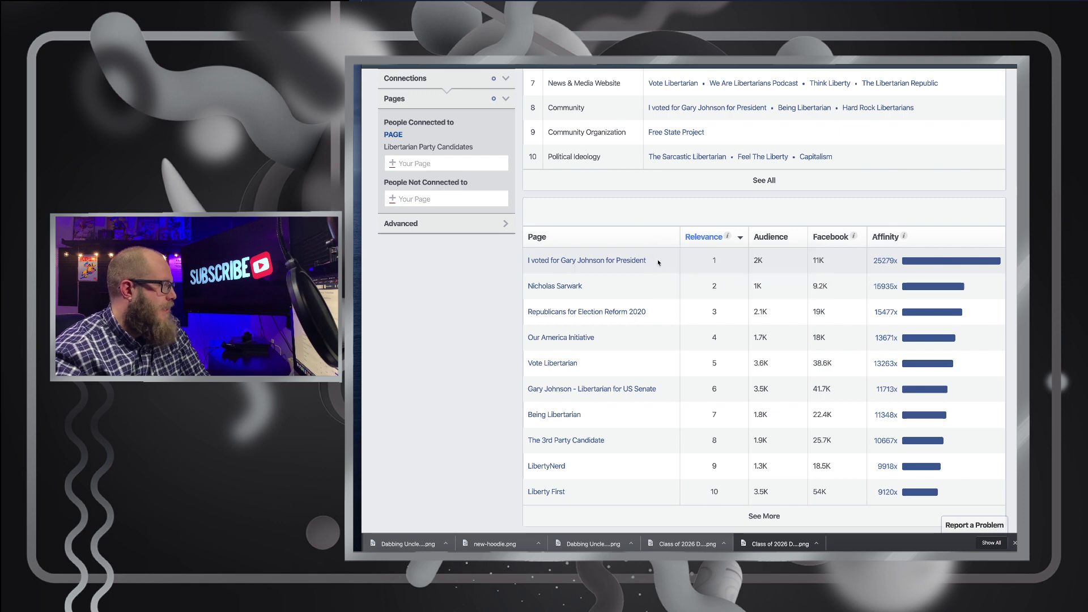
mouse_move(571, 261)
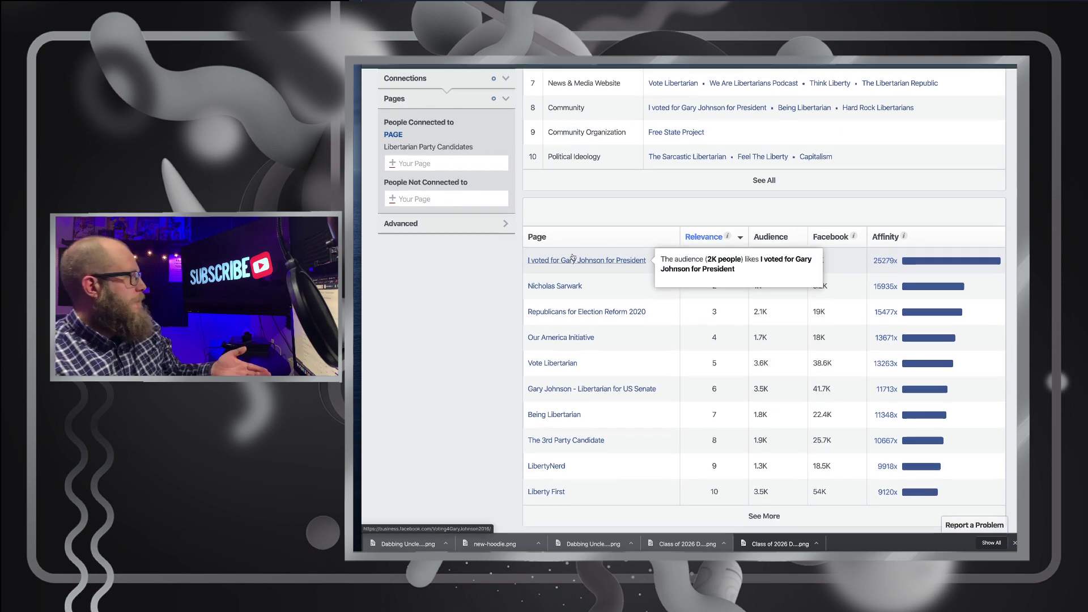
scroll(487, 186, "up", 2)
left_click(468, 162)
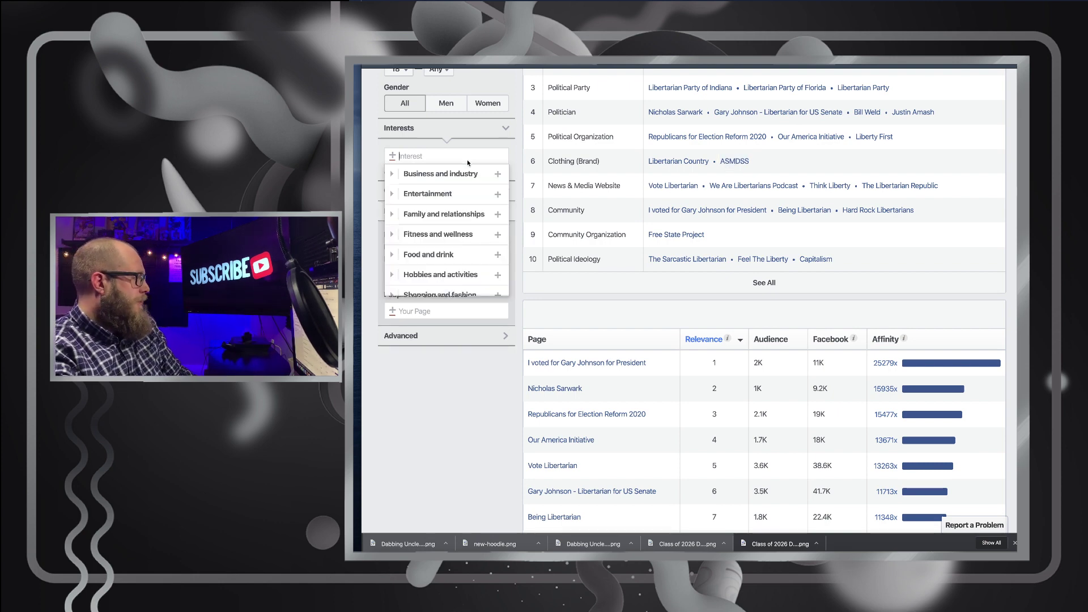
type("i")
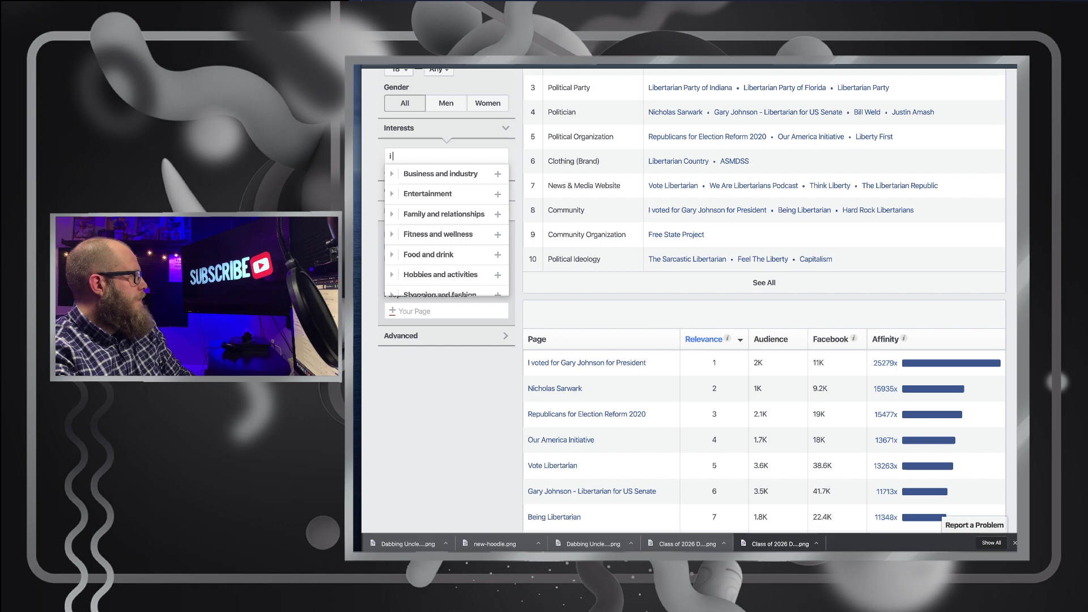
type(" voted fo")
key("Escape")
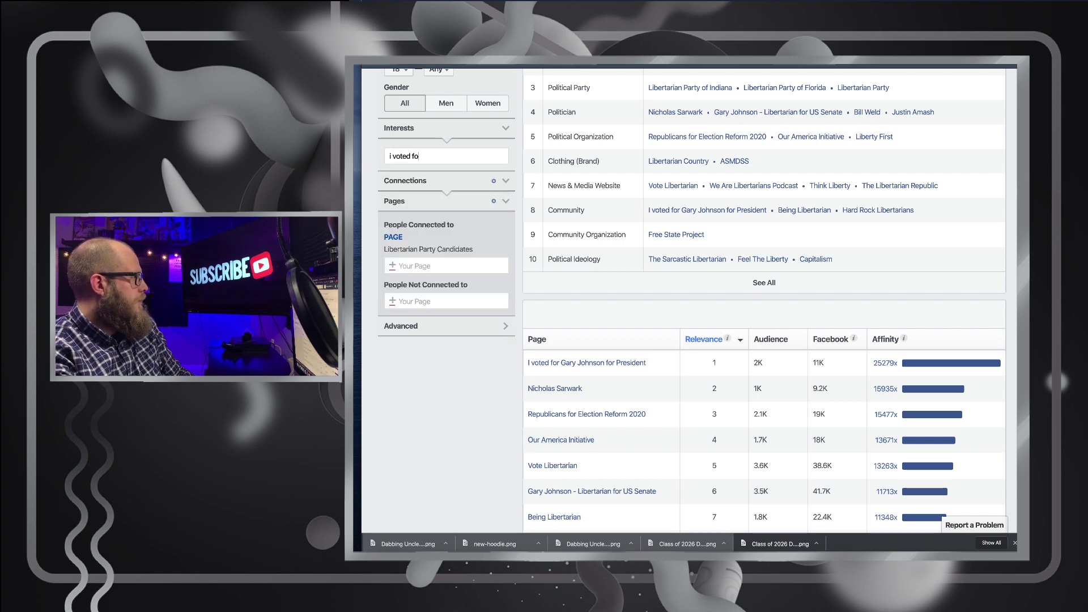
key("BackSpace")
key("BackSpace")
key("BackSpace")
key("BackSpace")
key("BackSpace")
key("BackSpace")
key("BackSpace")
key("BackSpace")
key("BackSpace")
key("BackSpace")
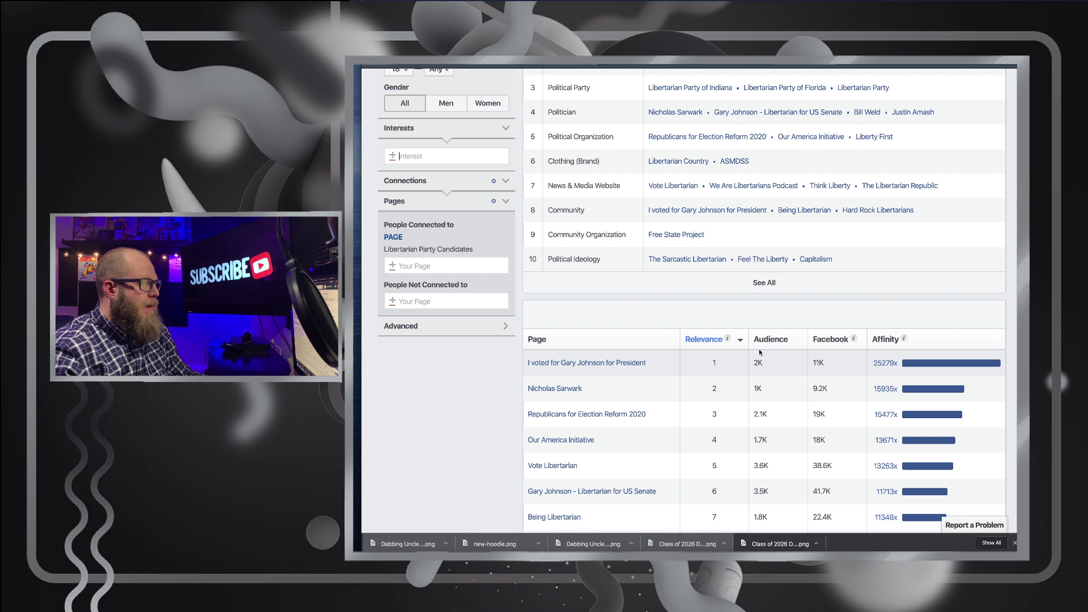
mouse_move(857, 339)
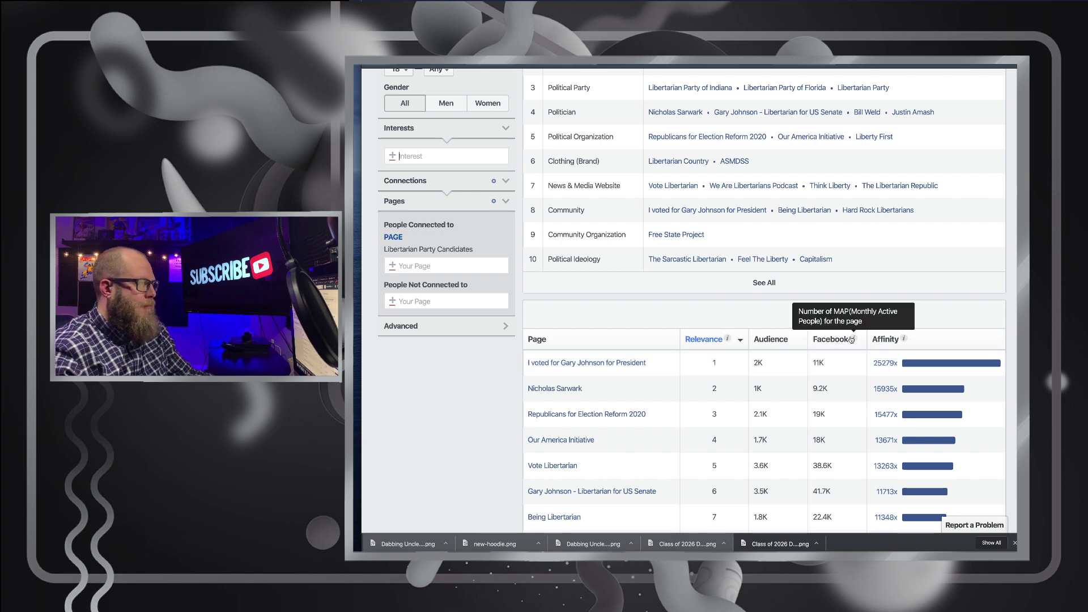
scroll(759, 340, "up", 3)
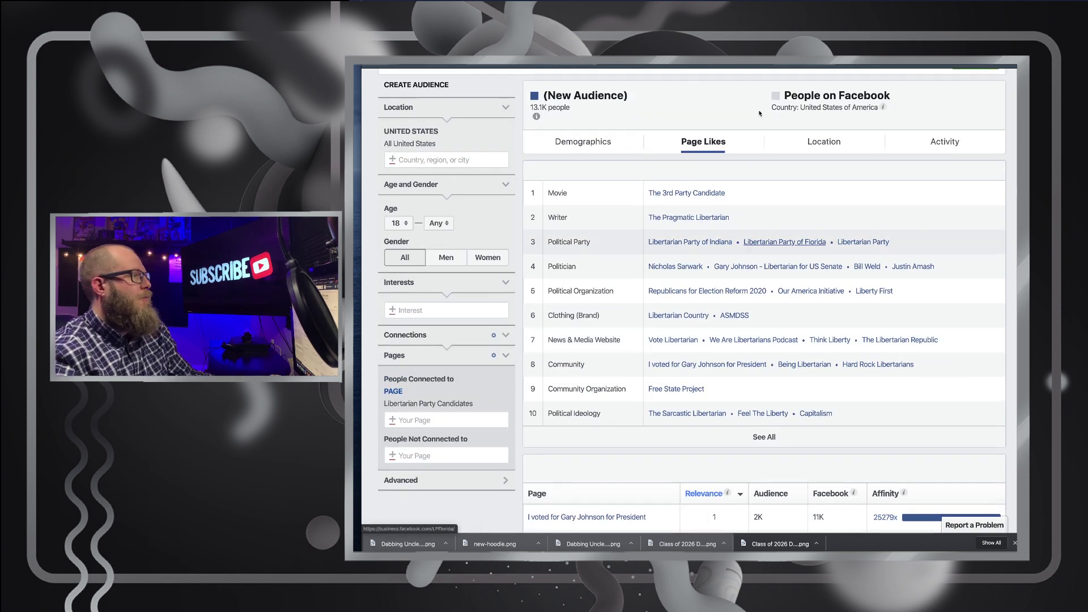
Show the top cities, remove the Libertarian Party Candidates Page connection, and dismiss the update pop-ups
left_click(827, 143)
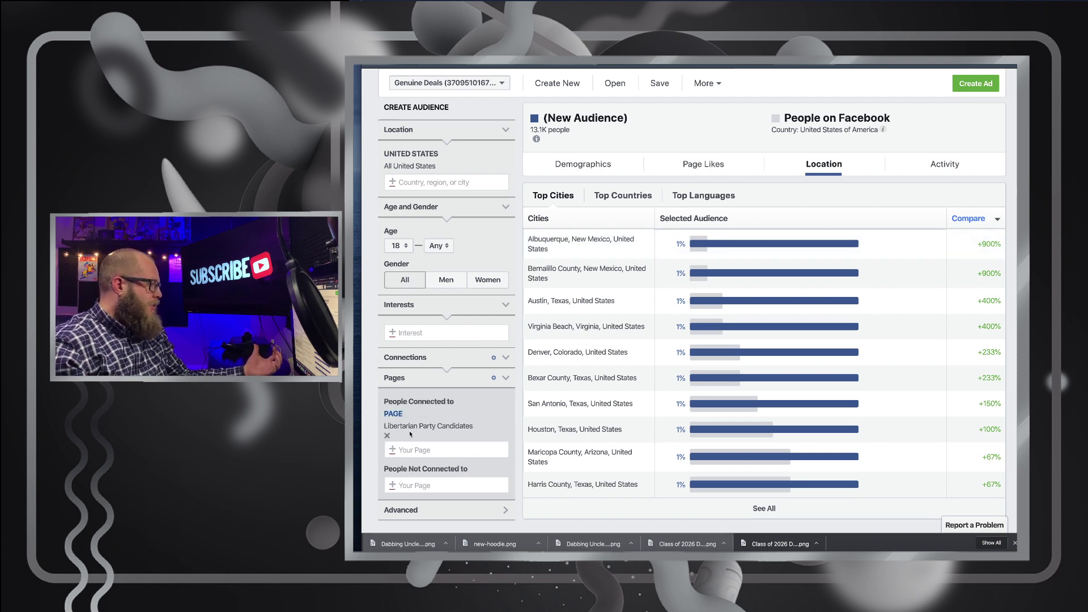
left_click(388, 436)
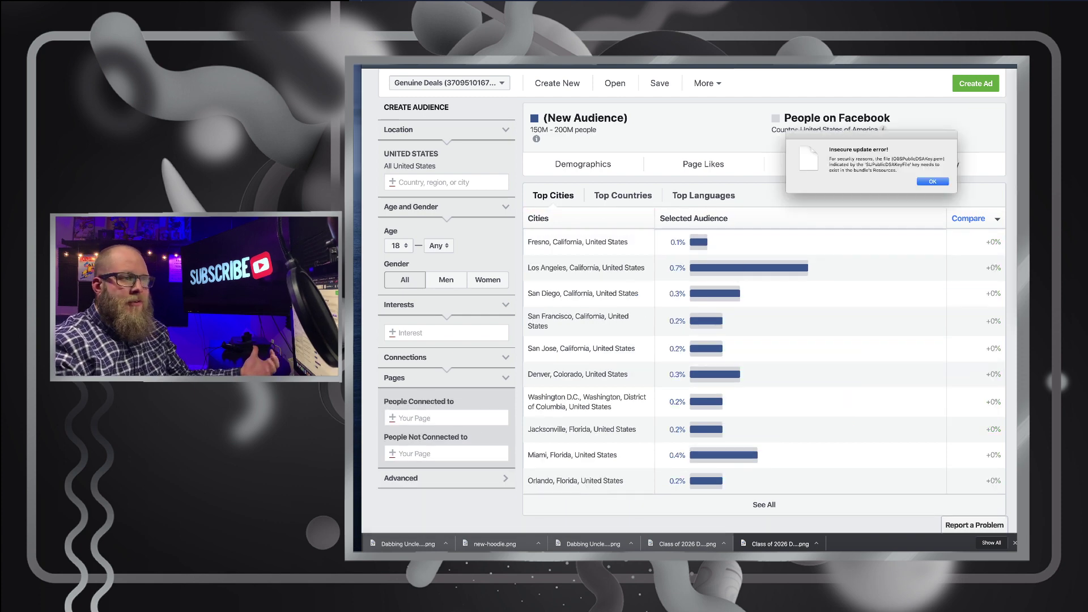
left_click(943, 182)
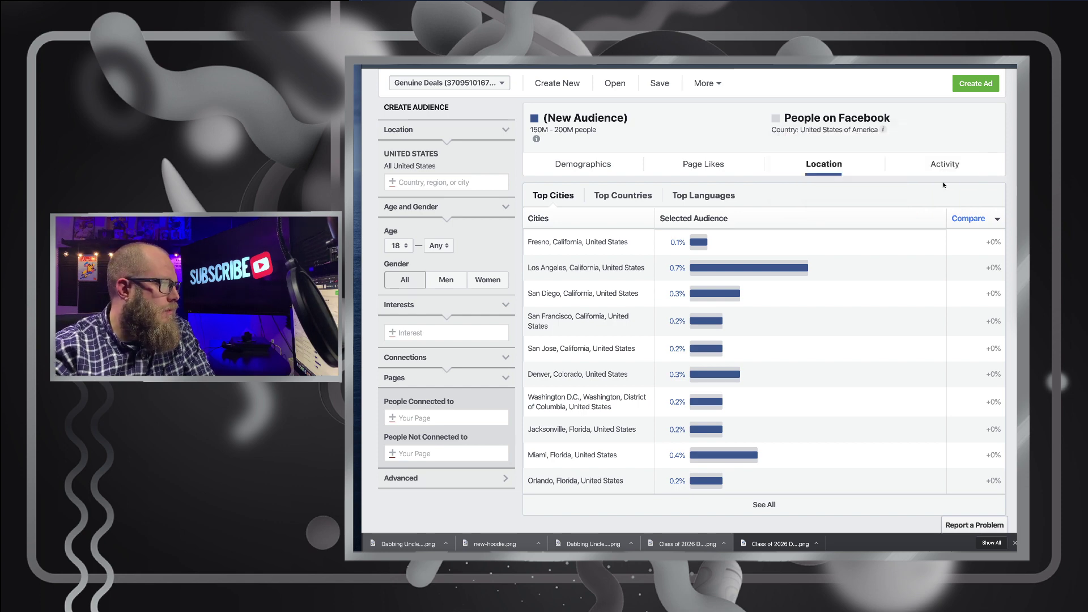
left_click(920, 254)
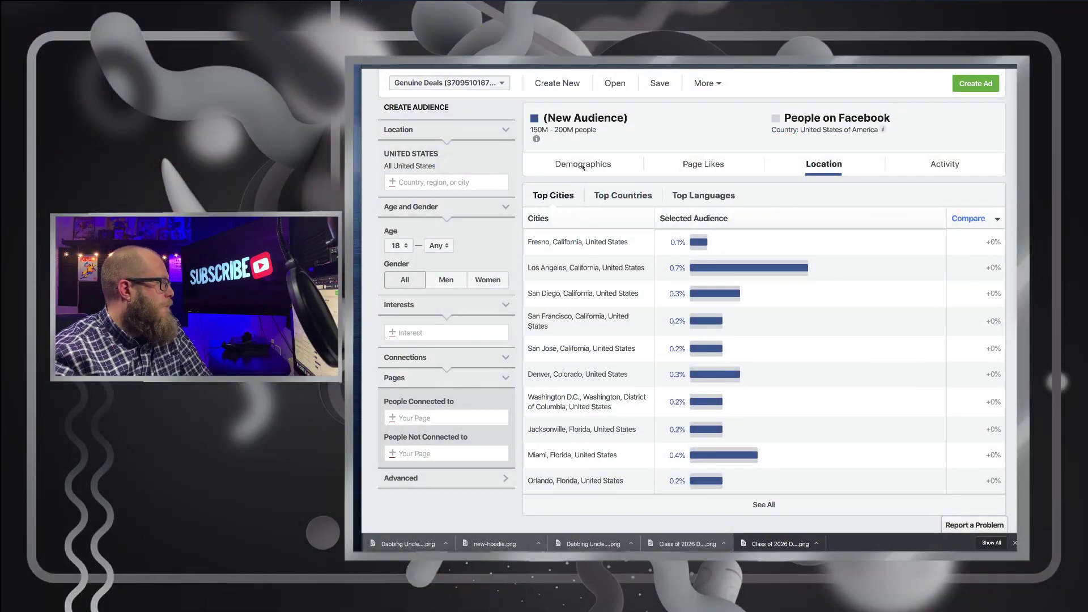
Review the Demographics charts: age and gender, relationship status, education and job titles
left_click(583, 165)
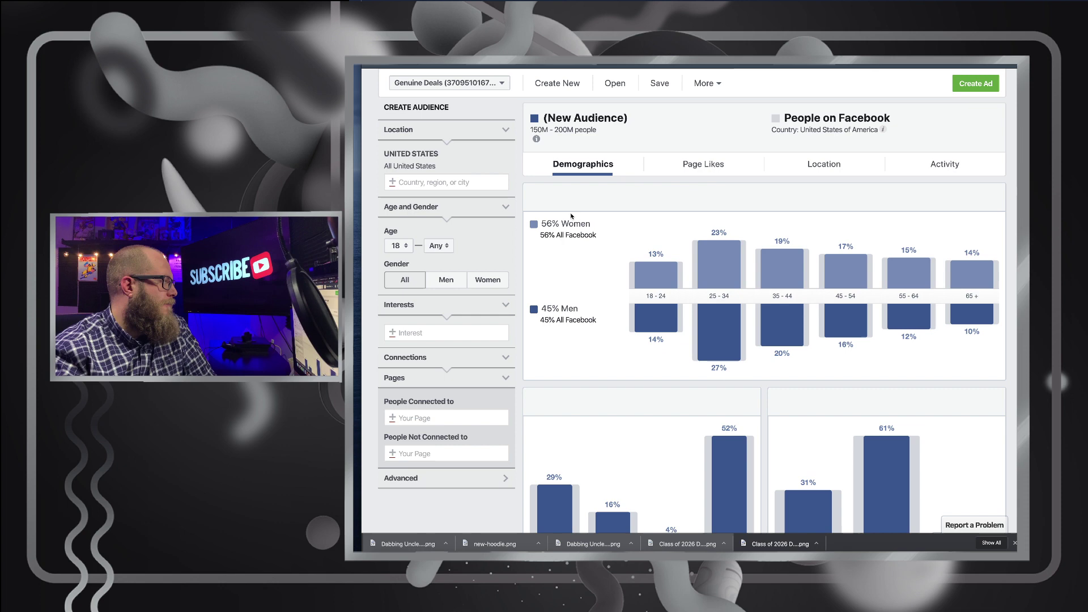
scroll(571, 215, "down", 1)
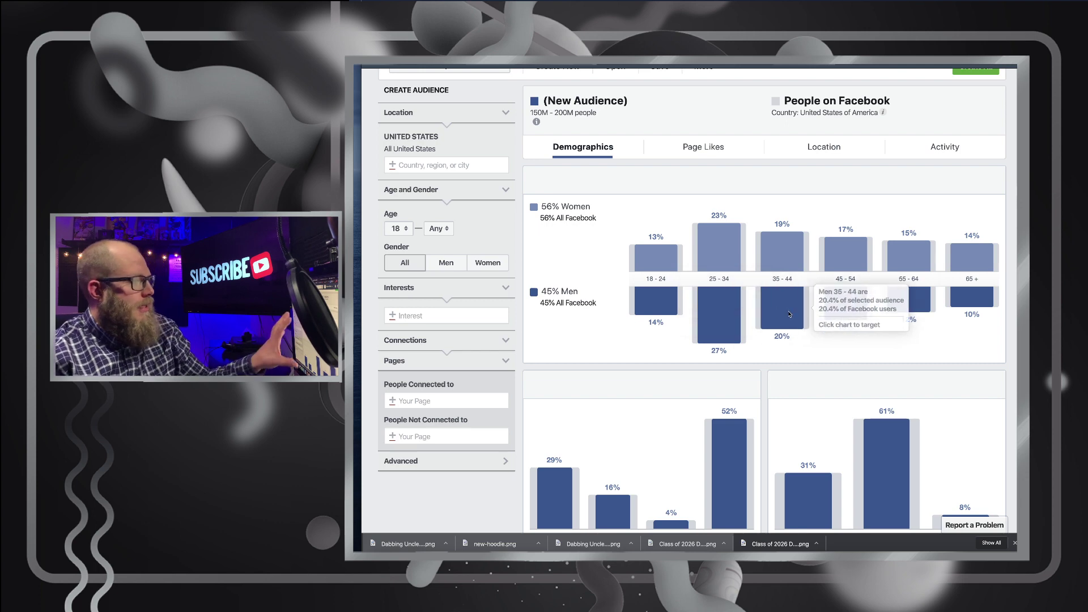
scroll(782, 308, "down", 3)
scroll(626, 335, "down", 4)
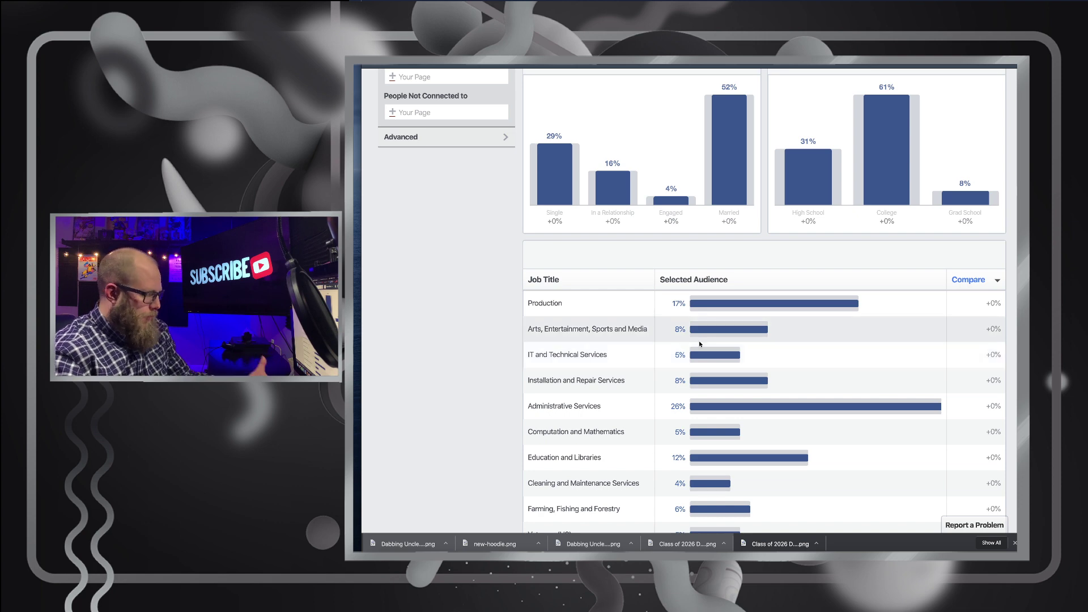
scroll(699, 343, "down", 1)
scroll(700, 344, "up", 8)
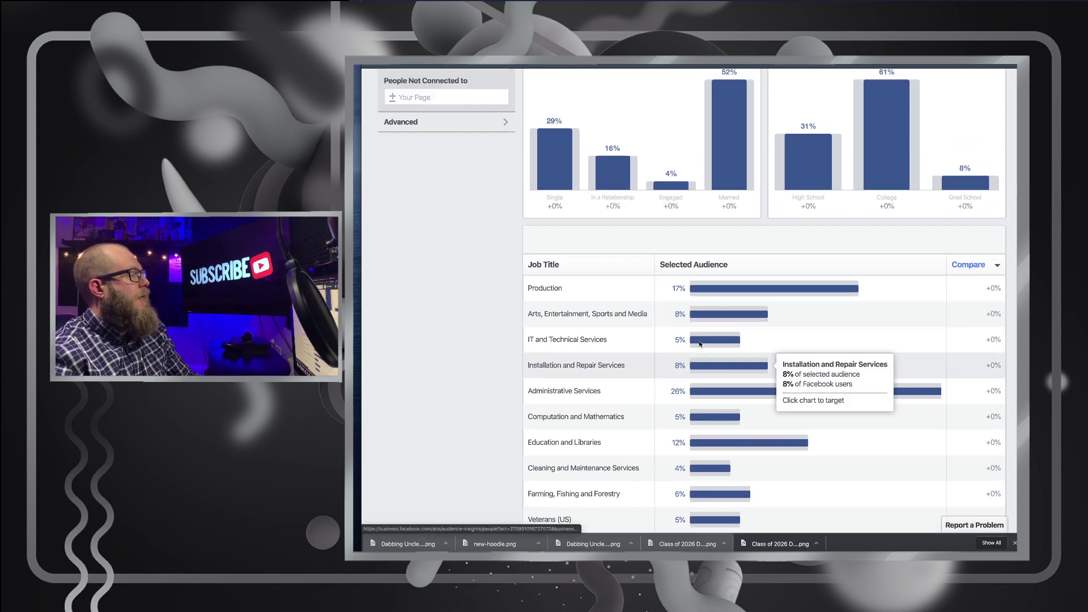
scroll(693, 345, "down", 5)
scroll(474, 276, "up", 3)
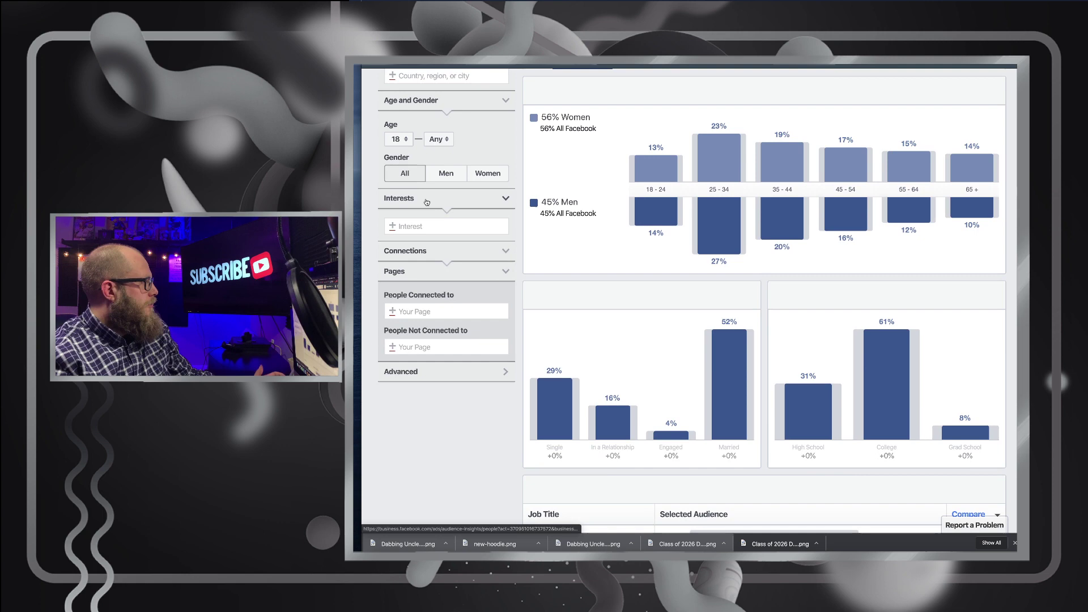
Add Dogs from Hobbies and activities > Pets as an interest filter
left_click(410, 230)
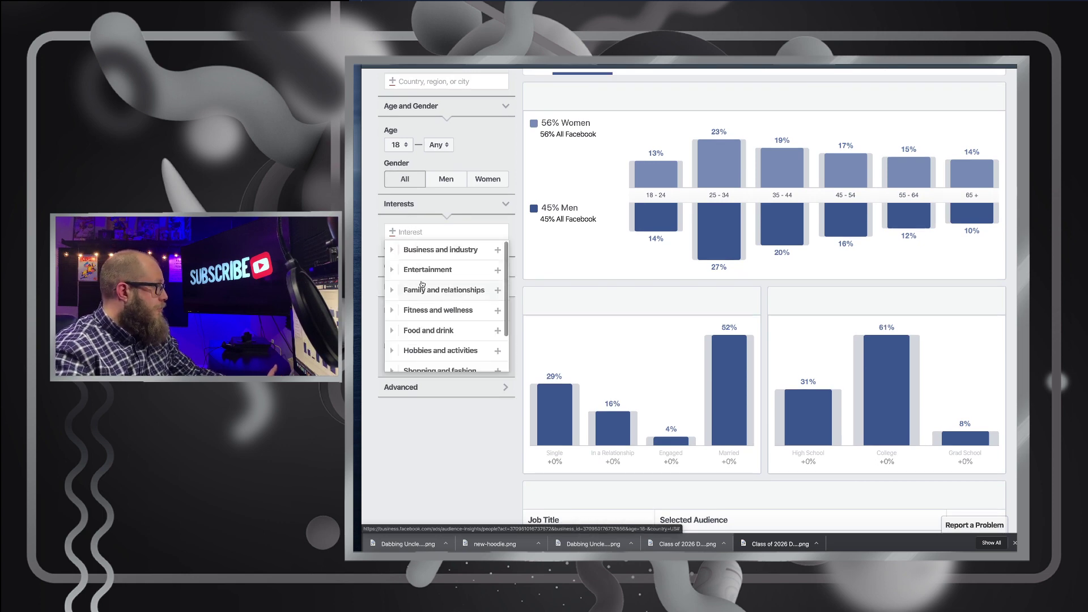
scroll(421, 281, "down", 3)
scroll(422, 283, "up", 2)
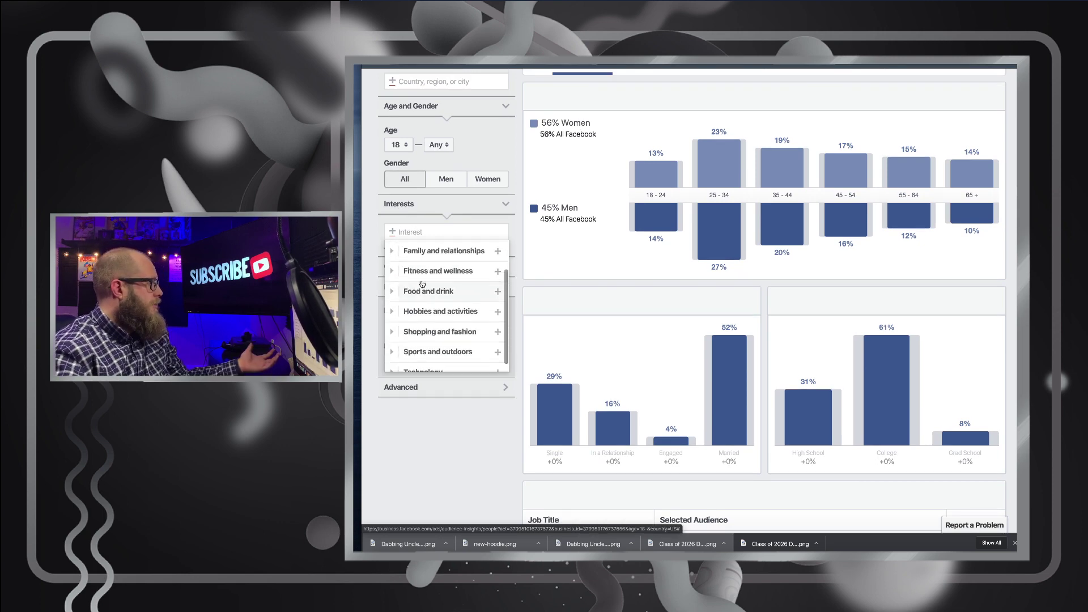
scroll(422, 284, "down", 2)
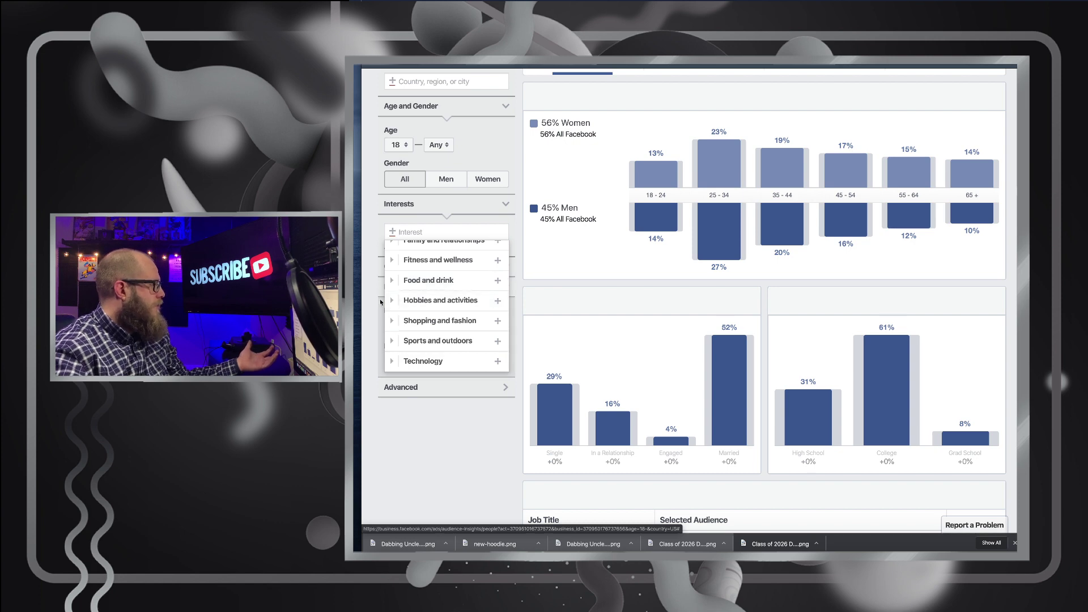
left_click(394, 302)
scroll(454, 301, "down", 3)
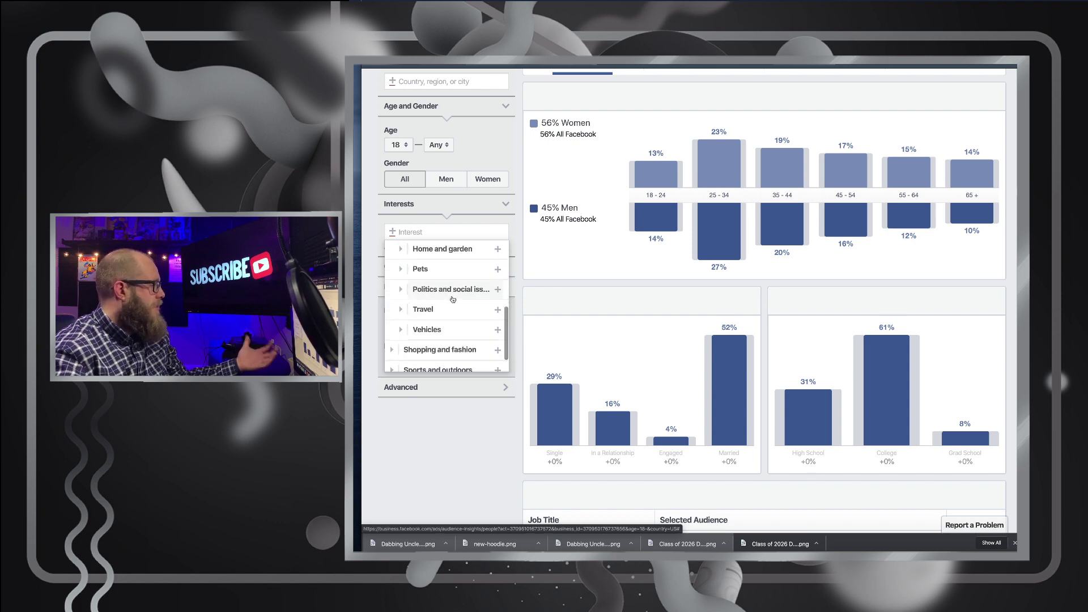
scroll(406, 275, "down", 1)
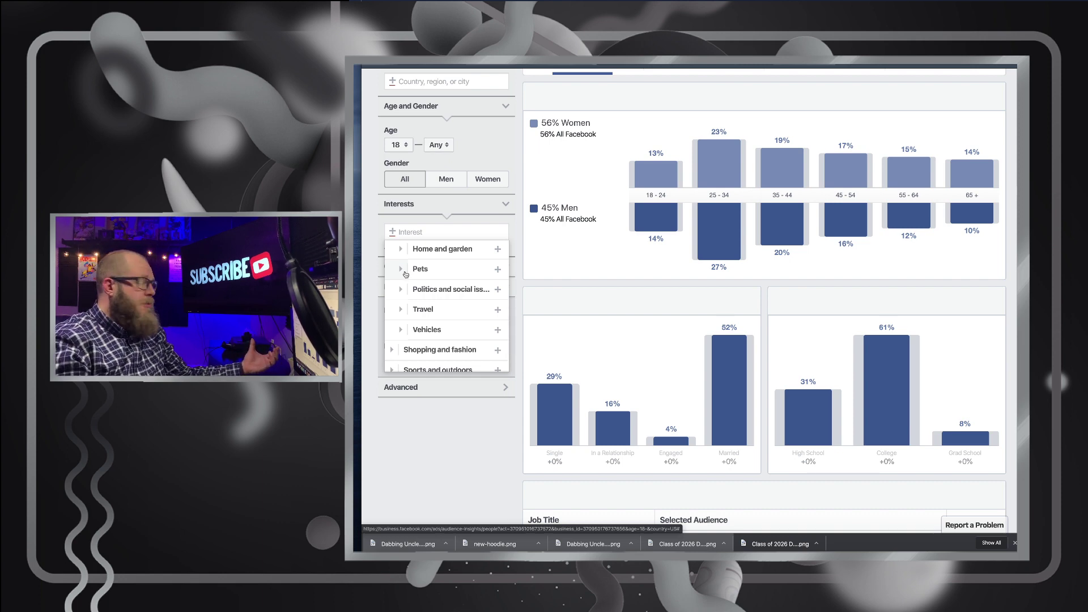
scroll(406, 274, "down", 1)
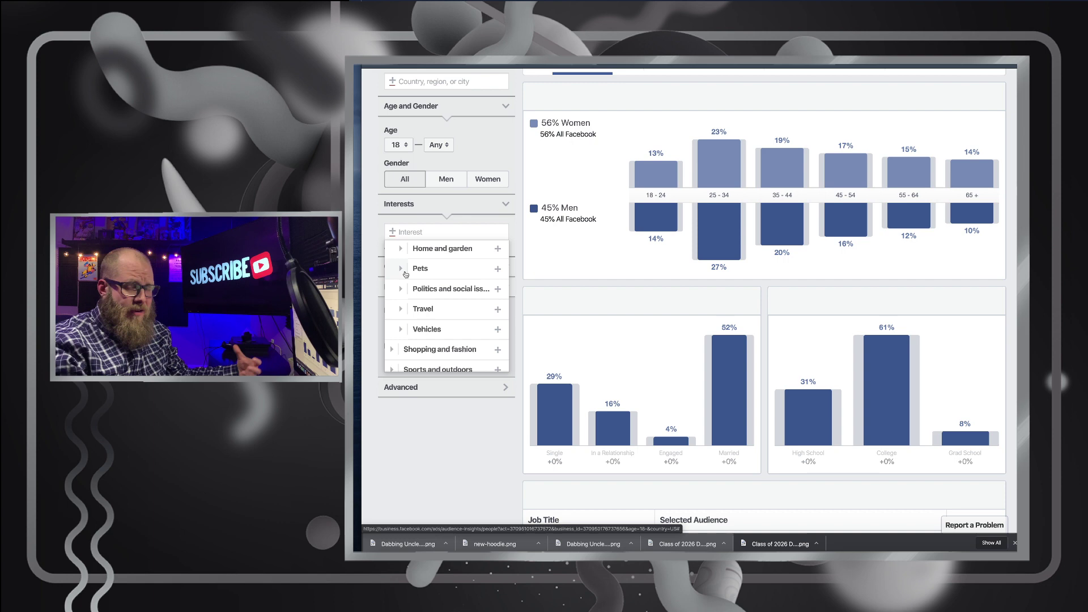
left_click(406, 274)
scroll(431, 284, "down", 1)
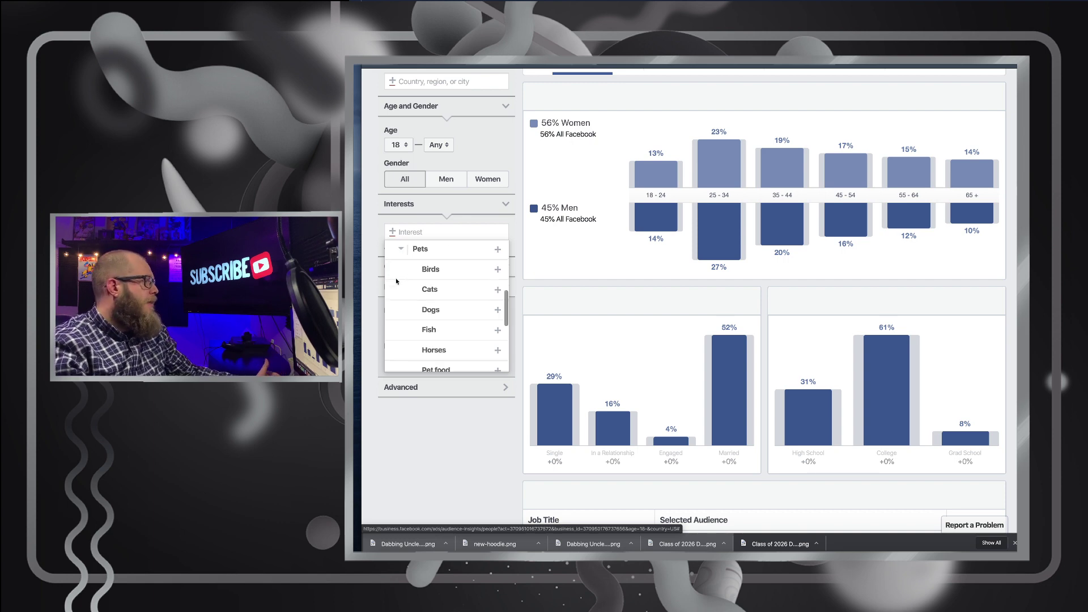
scroll(452, 285, "down", 1)
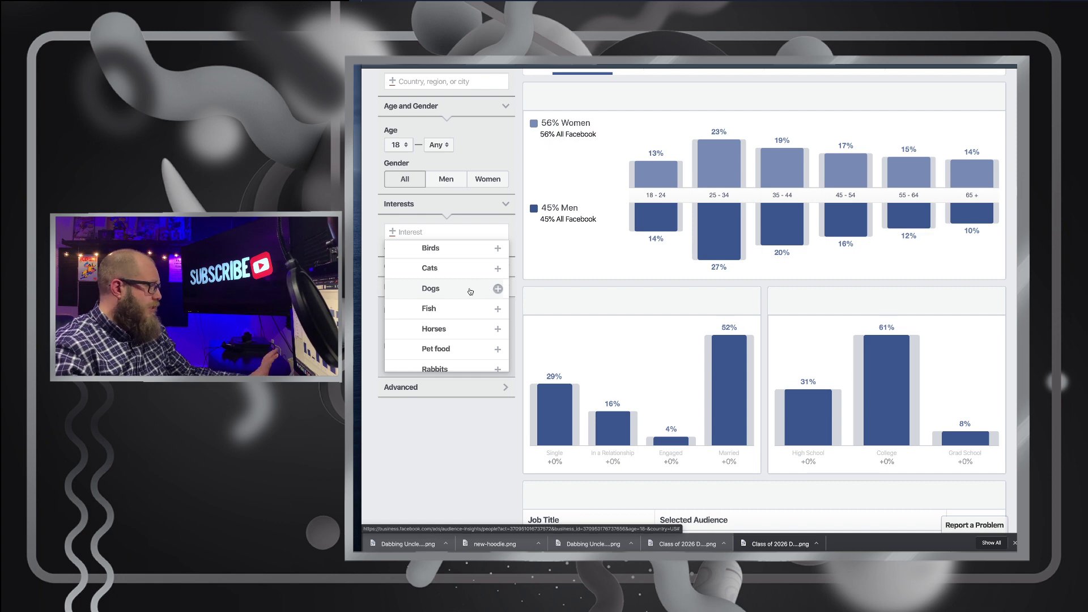
left_click(470, 291)
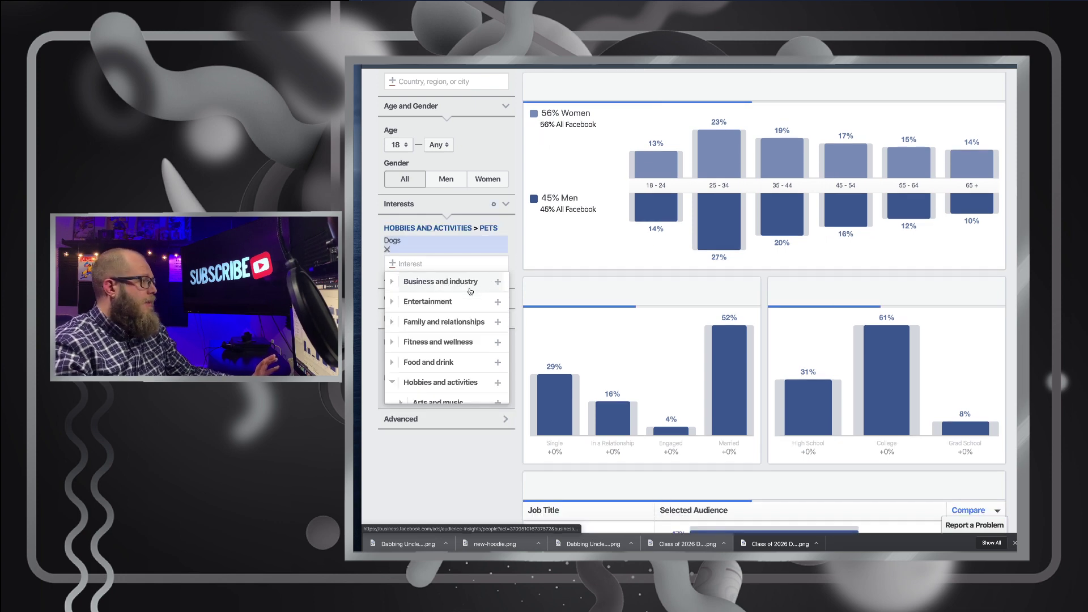
Close the interest list and show Page Likes for the 70M–80M dog-interested audience
left_click(650, 290)
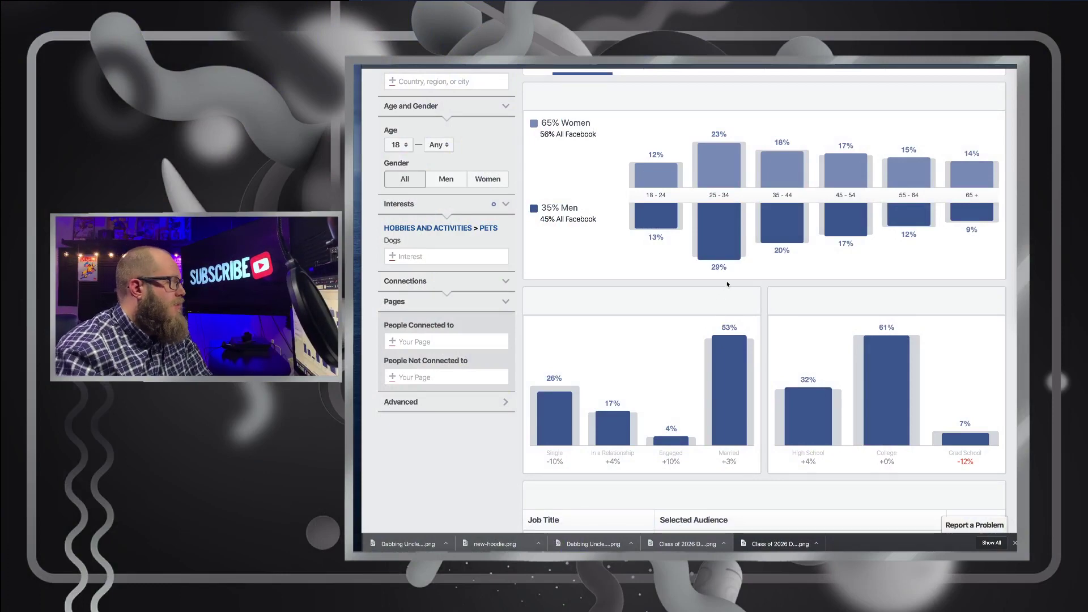
scroll(728, 284, "down", 5)
scroll(688, 260, "up", 7)
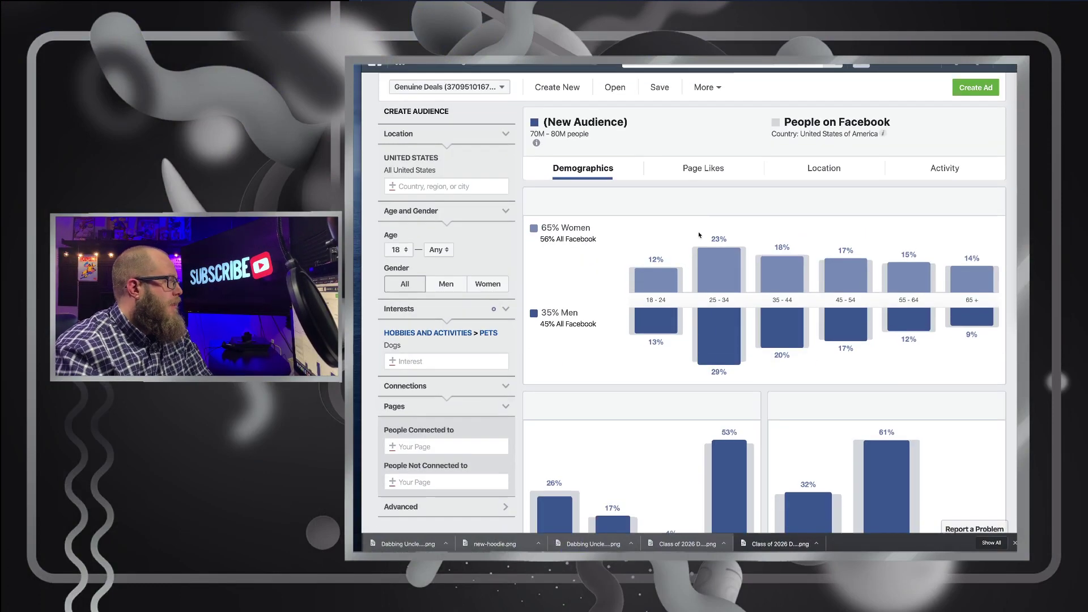
left_click(701, 166)
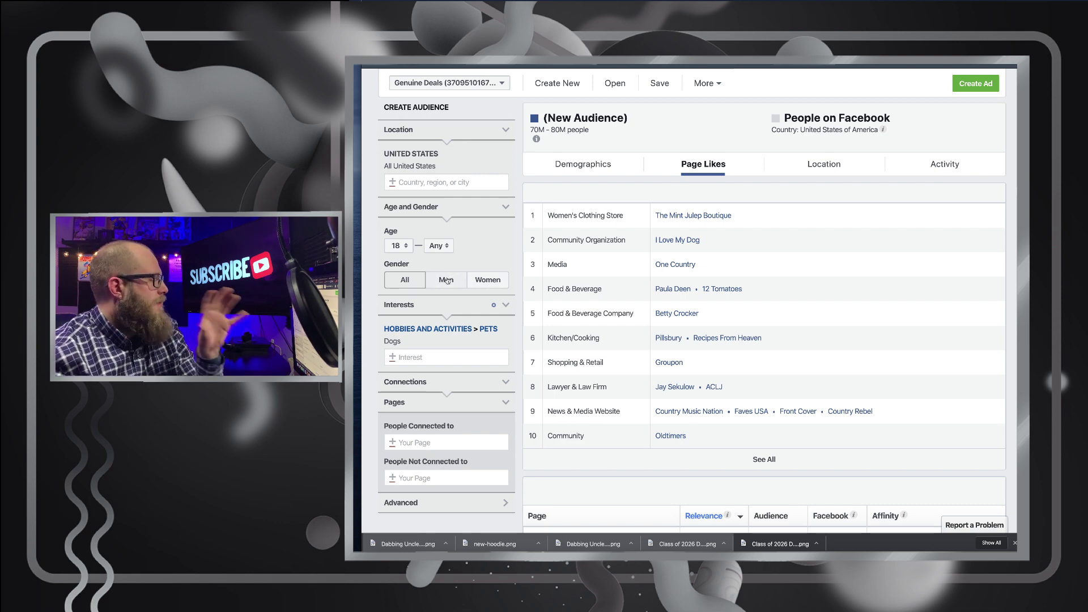
Set gender to Men (25M–30M people) and review Page Likes led by AR500 Armor
left_click(446, 280)
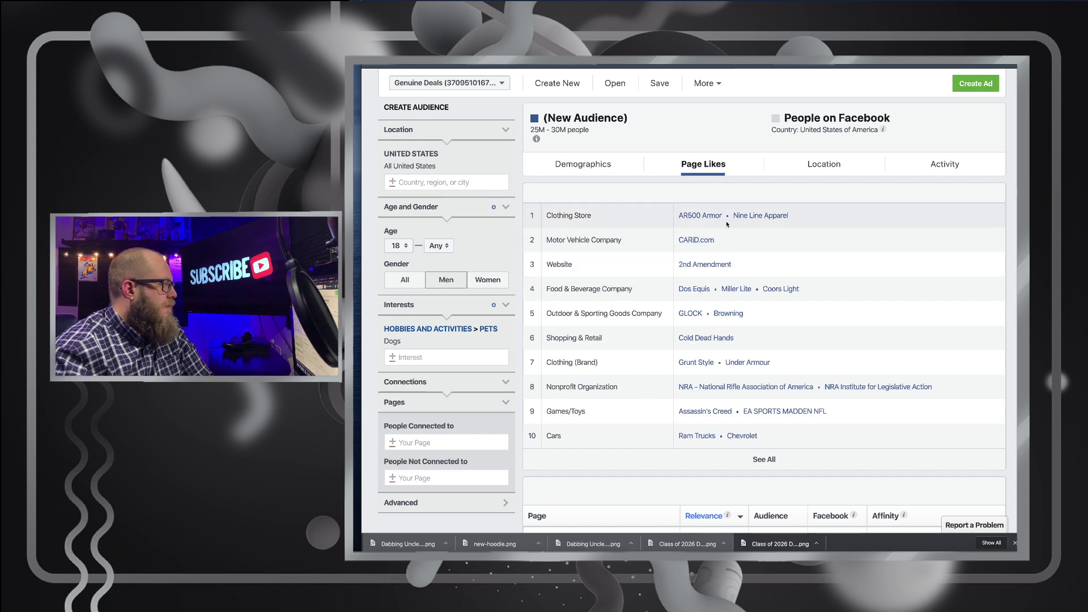
scroll(648, 226, "down", 5)
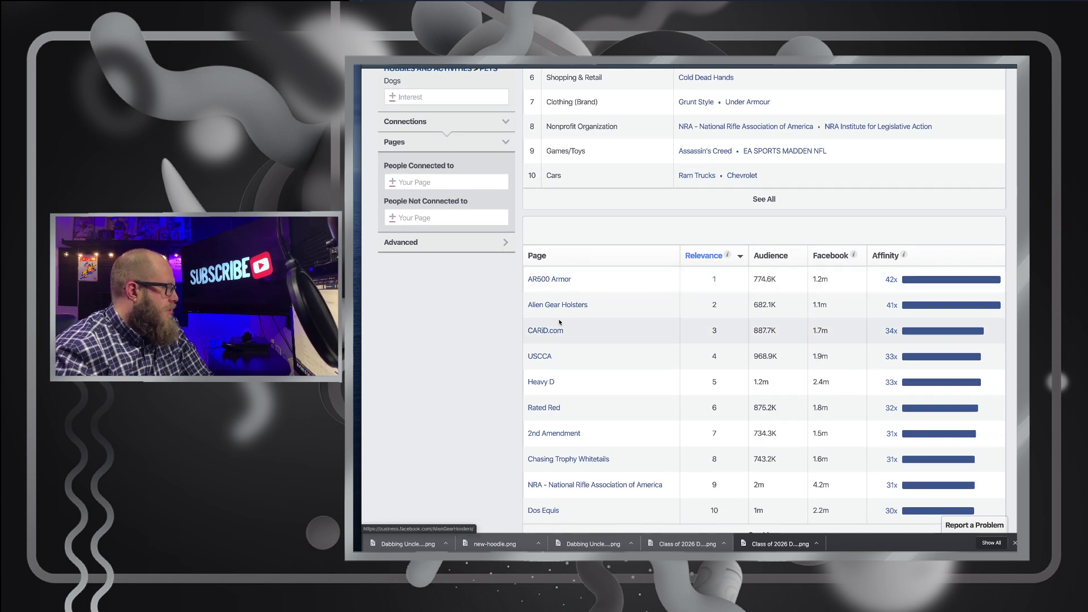
mouse_move(546, 283)
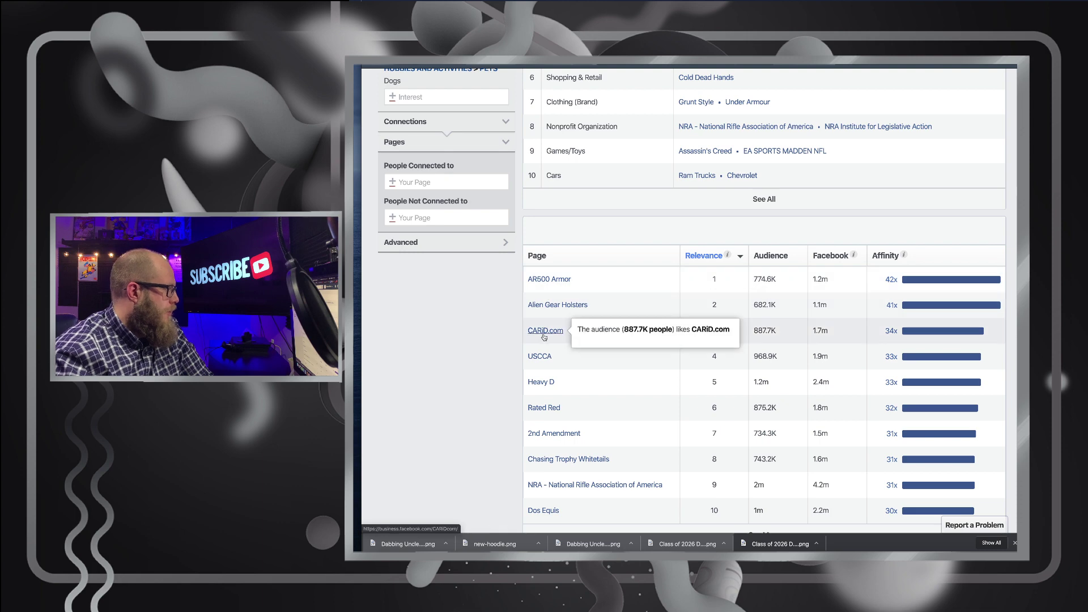
scroll(635, 312, "down", 1)
scroll(635, 312, "up", 3)
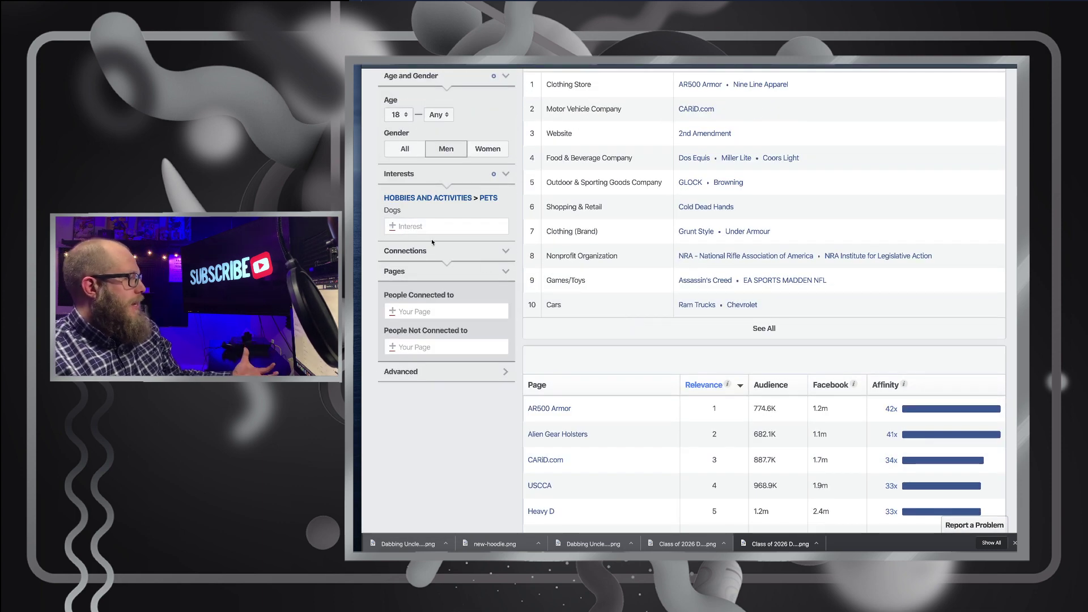
scroll(647, 213, "up", 3)
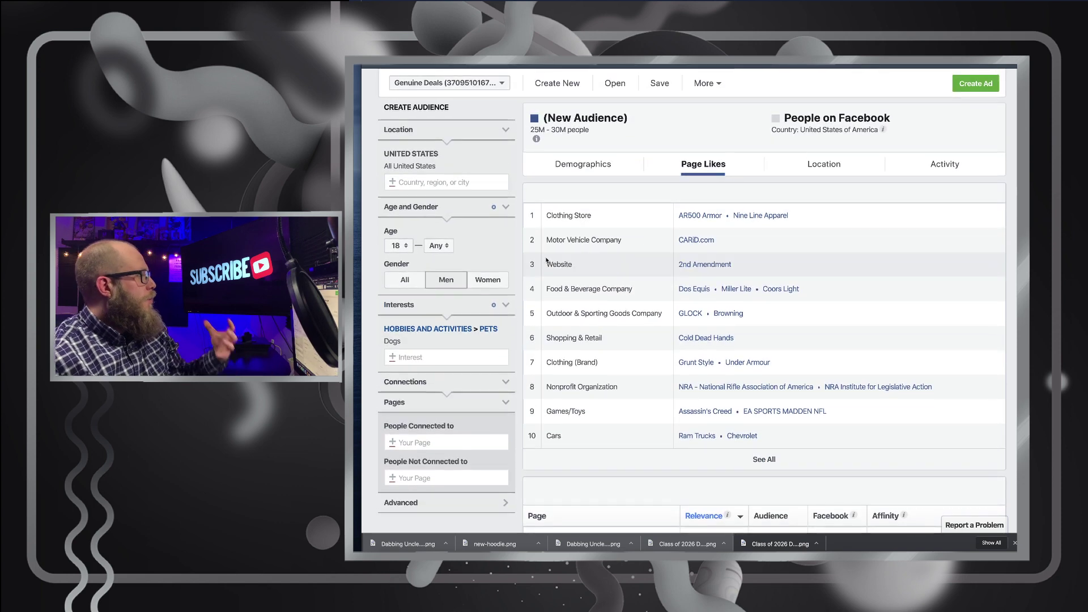
Show the Location breakdown of top cities, led by El Paso and Hidalgo County, Texas
left_click(823, 165)
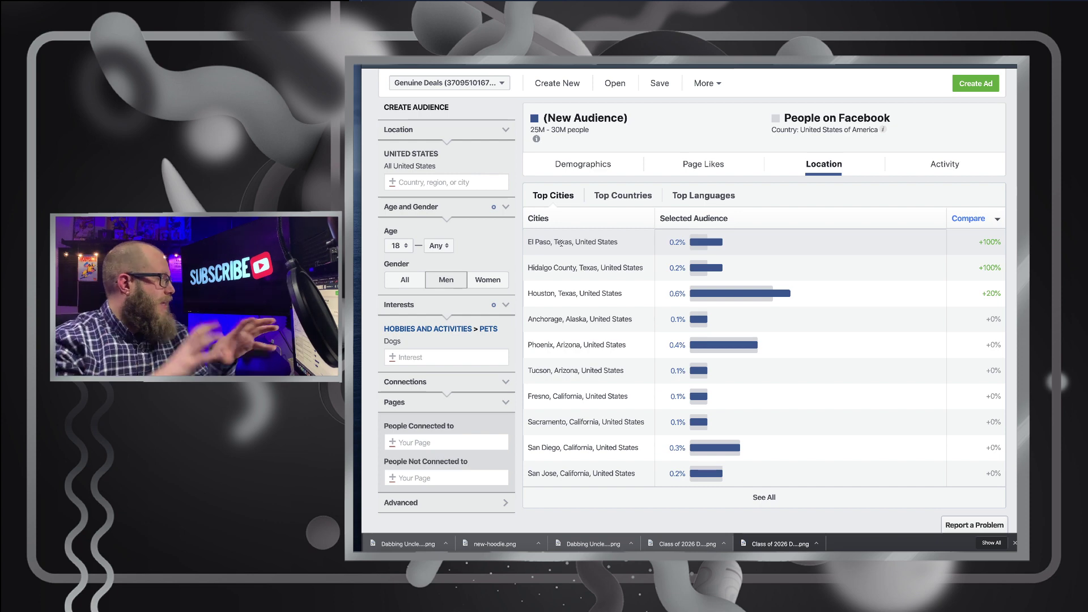
mouse_move(422, 352)
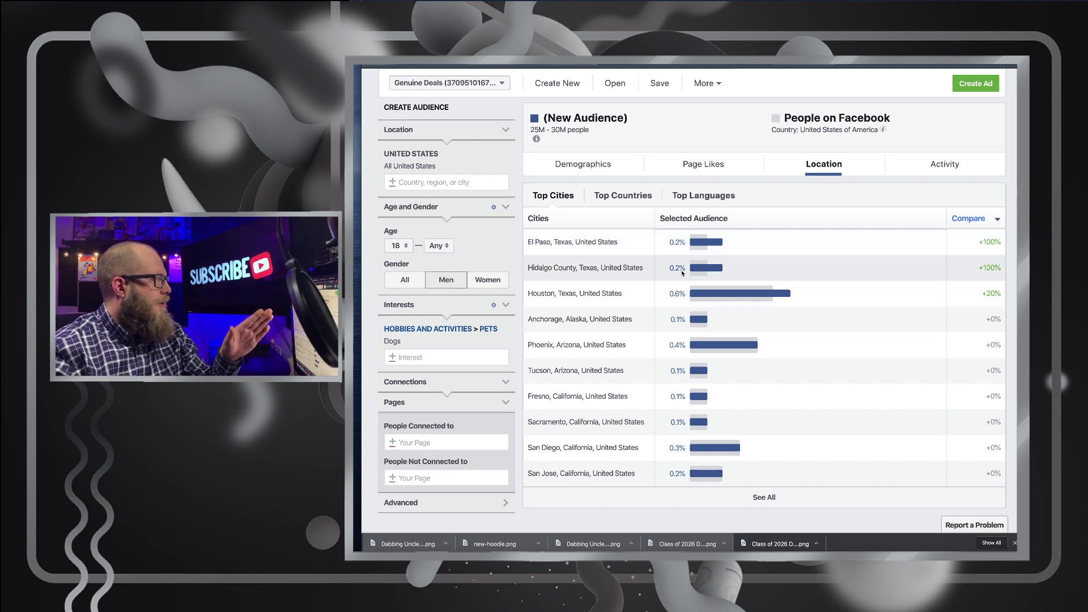
mouse_move(700, 247)
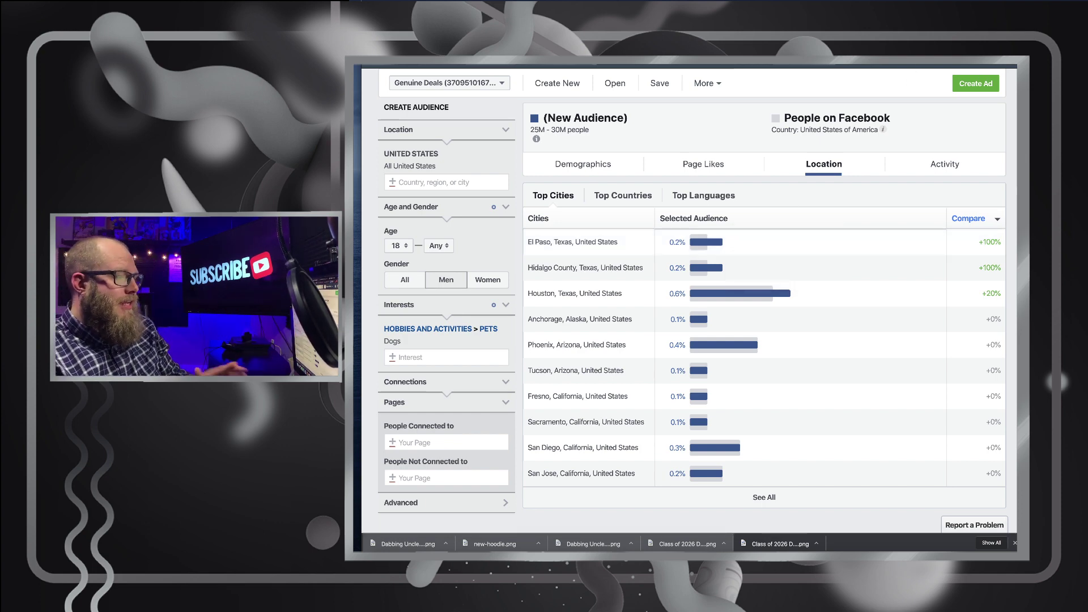
Open the Amazon site in a new browser tab
key("ctrl+t")
type("amazon")
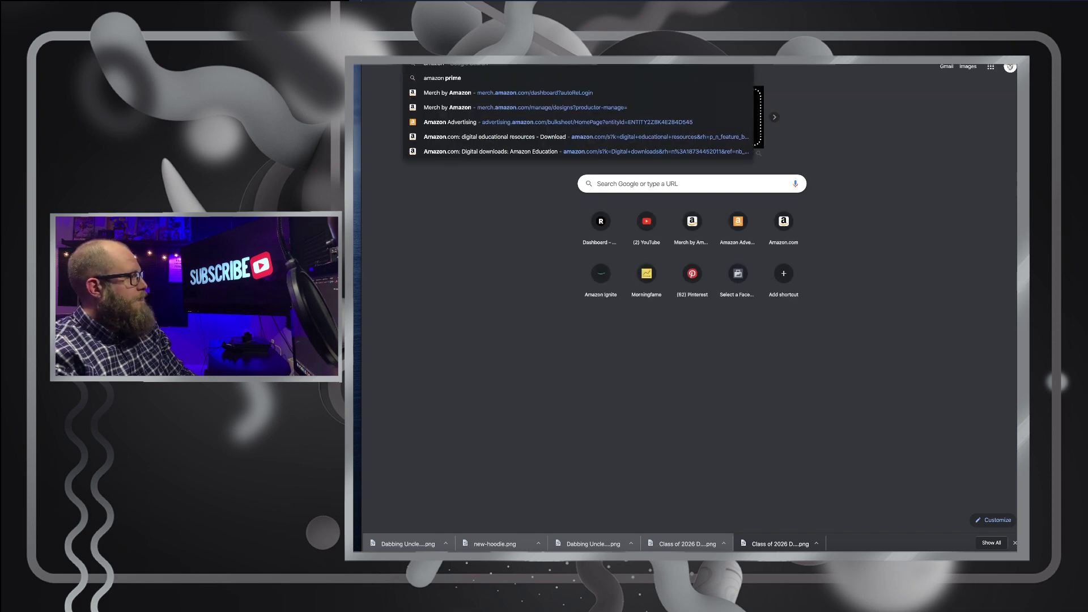
key("Return")
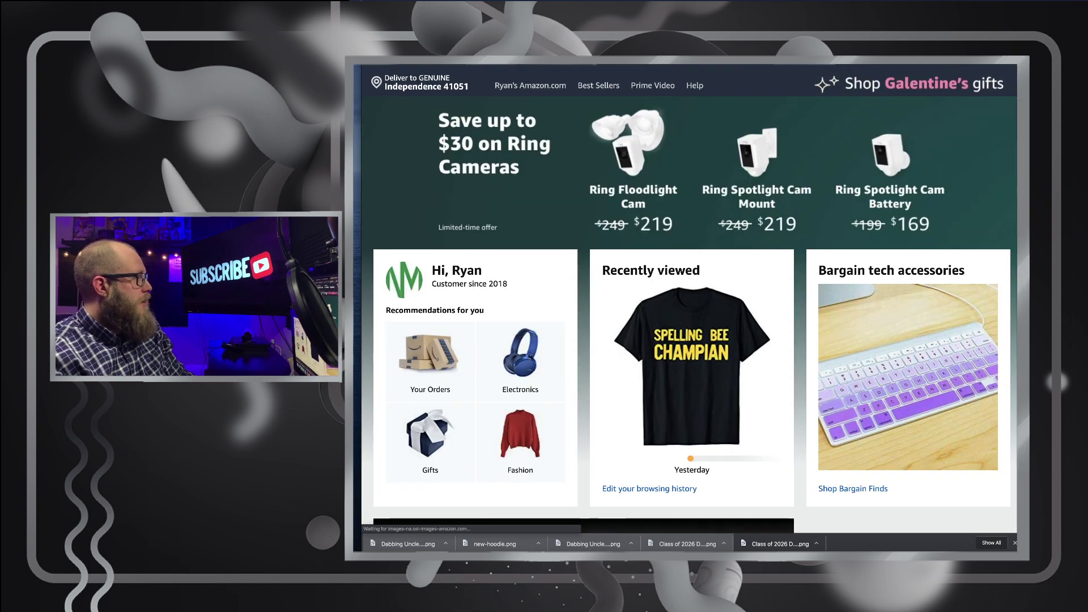
Search Amazon for 'el paso dog shirt' and scroll through the results
type("e")
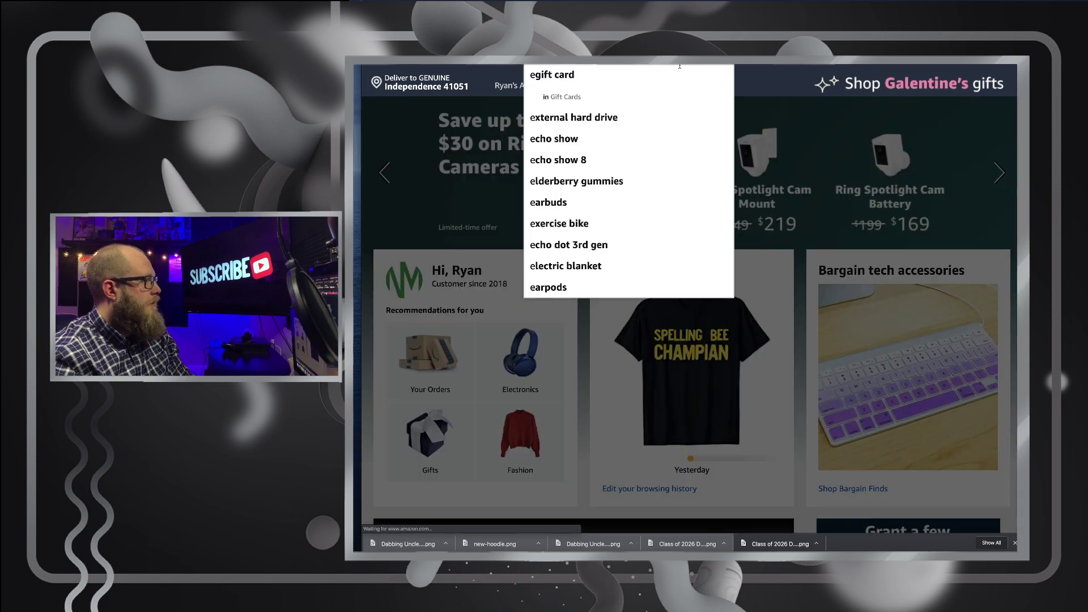
key("BackSpace")
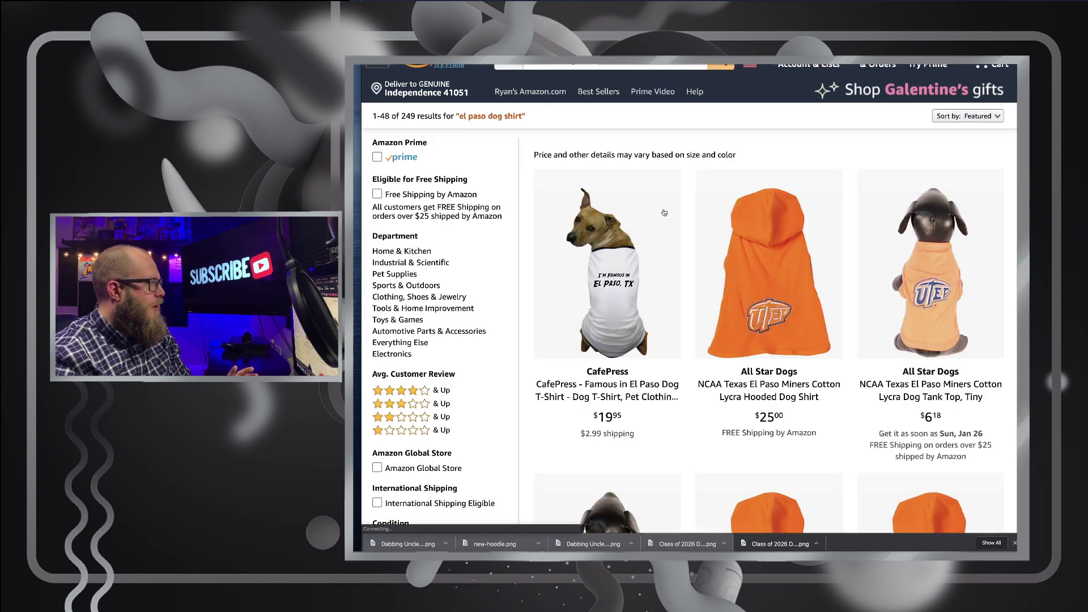
scroll(664, 212, "down", 10)
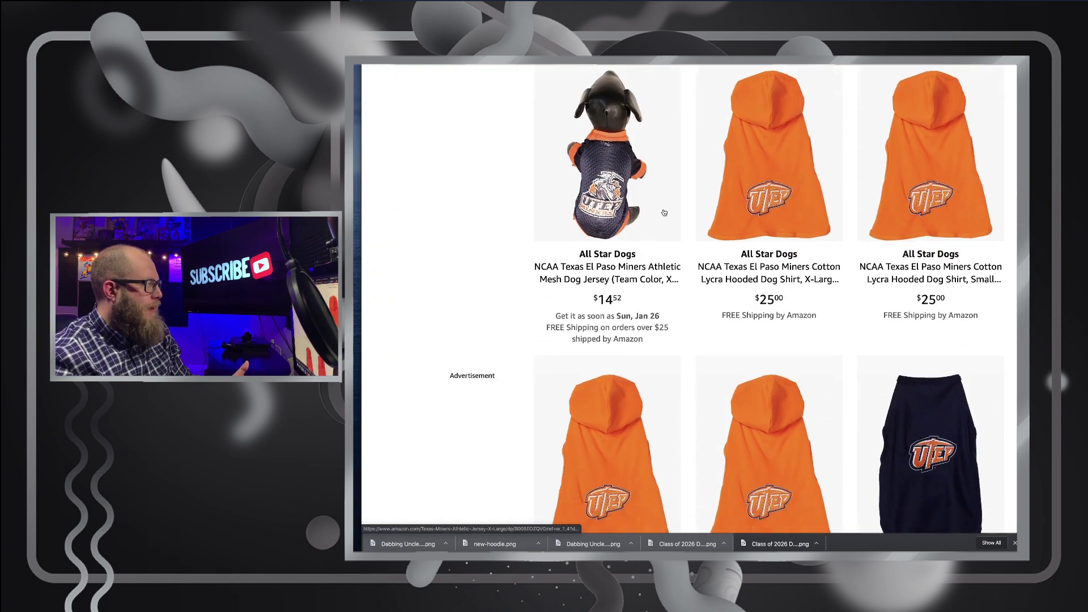
scroll(664, 213, "down", 5)
scroll(664, 212, "up", 5)
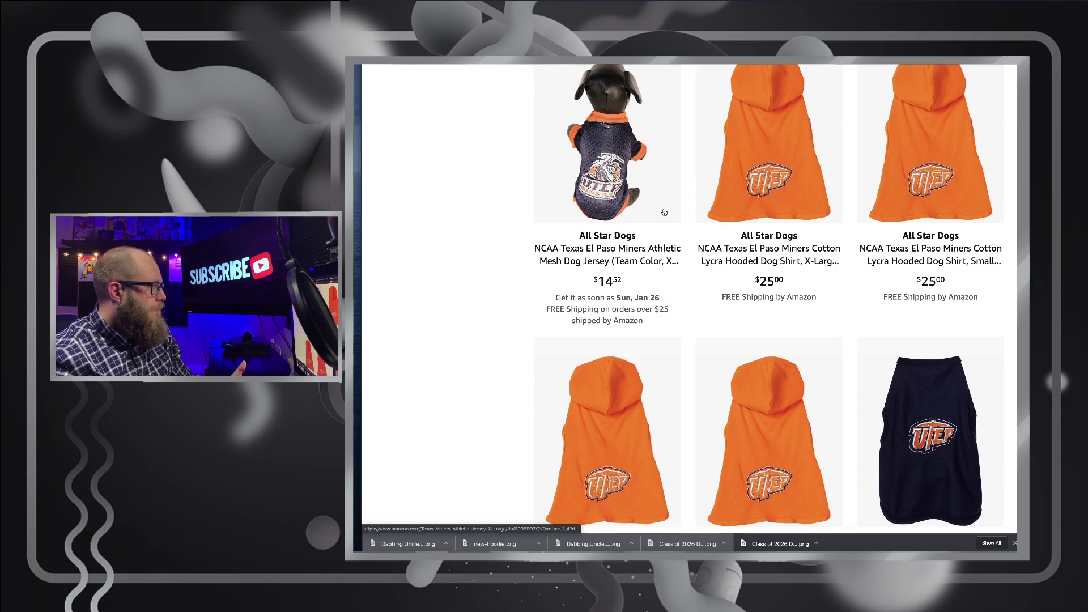
scroll(664, 213, "down", 15)
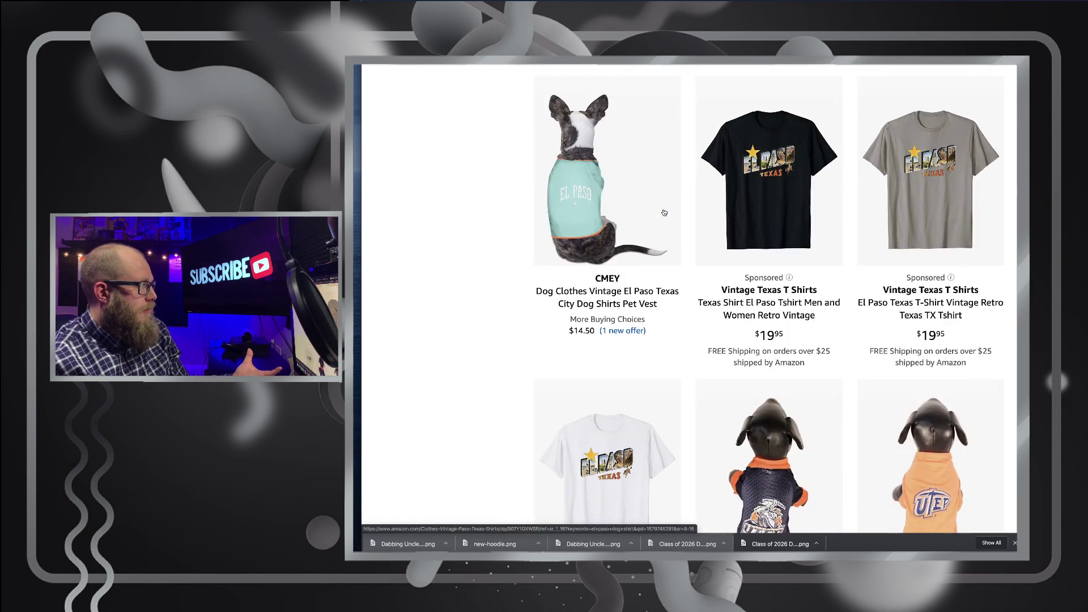
scroll(850, 215, "down", 10)
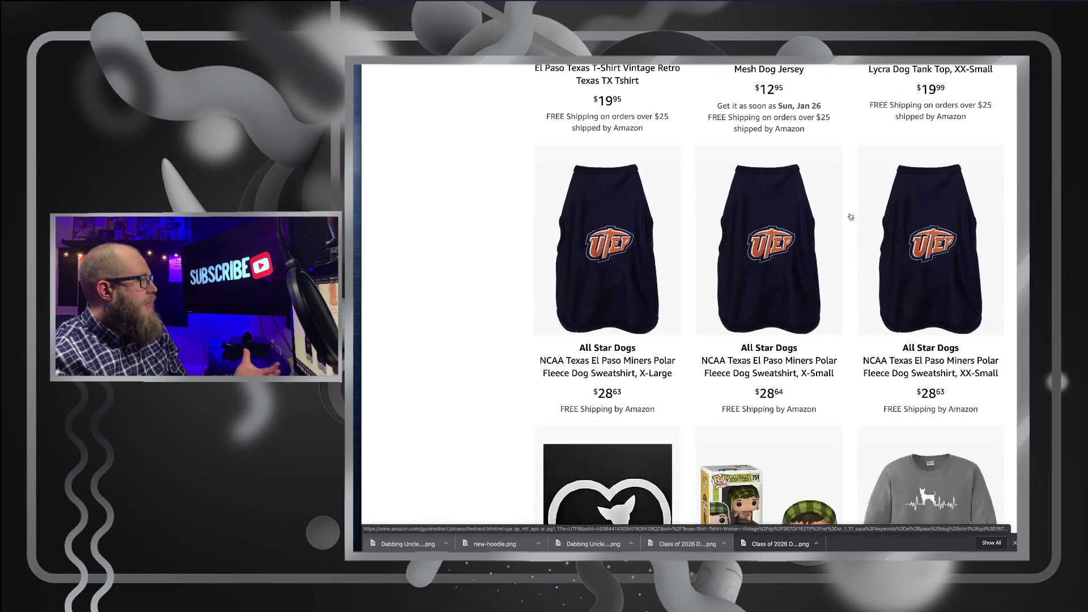
scroll(850, 216, "up", 20)
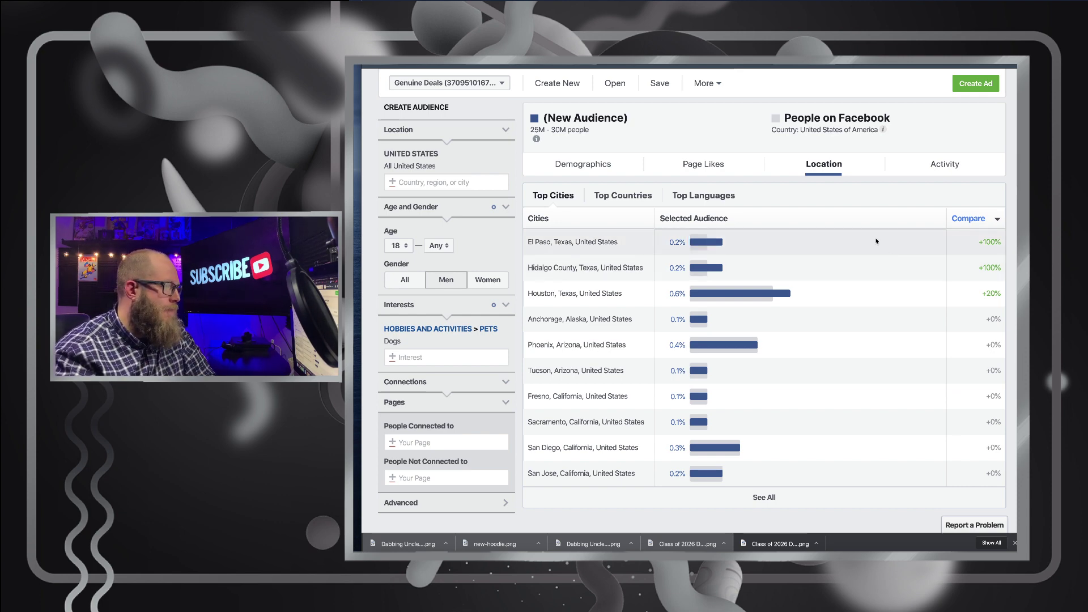
Change the audience location to El Paso, Texas
left_click(435, 179)
type("el paso,")
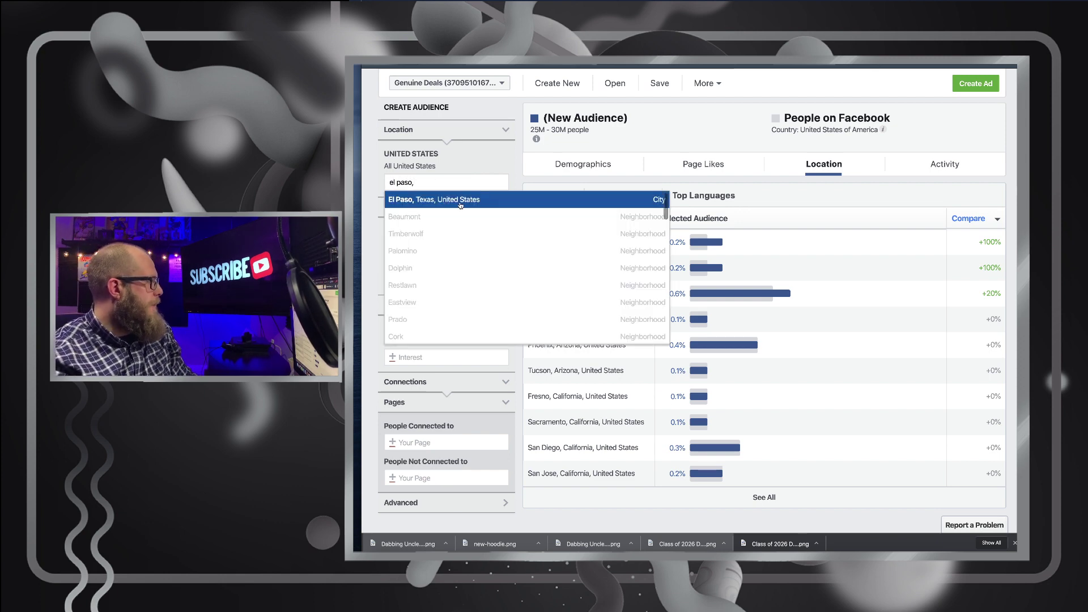
left_click(460, 201)
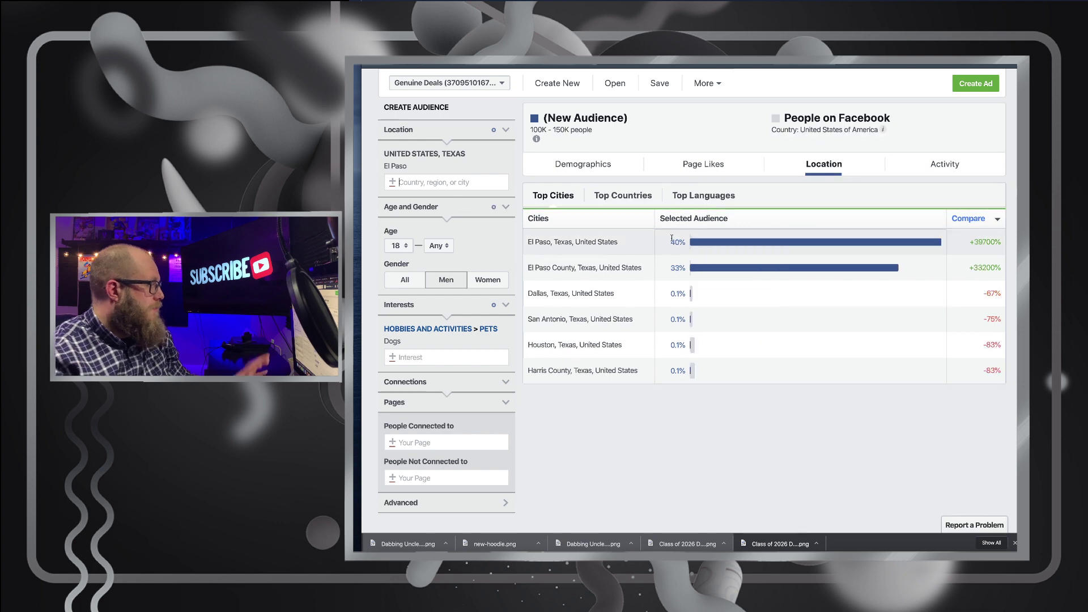
Review the El Paso audience's Demographics, down to the Job Title table led by Military (Global)
left_click(596, 165)
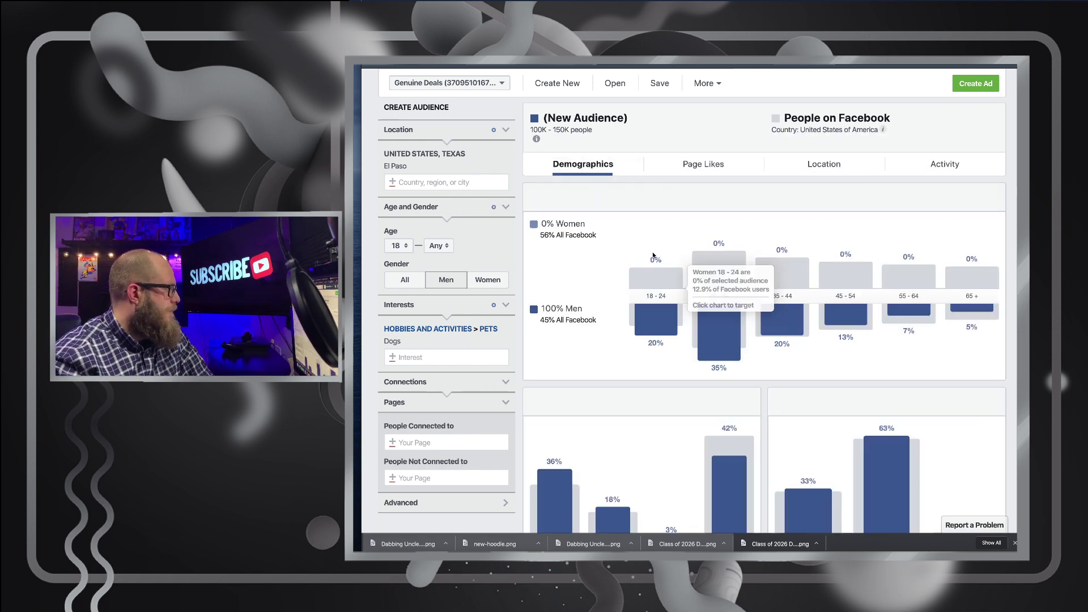
scroll(653, 256, "down", 1)
scroll(653, 255, "down", 4)
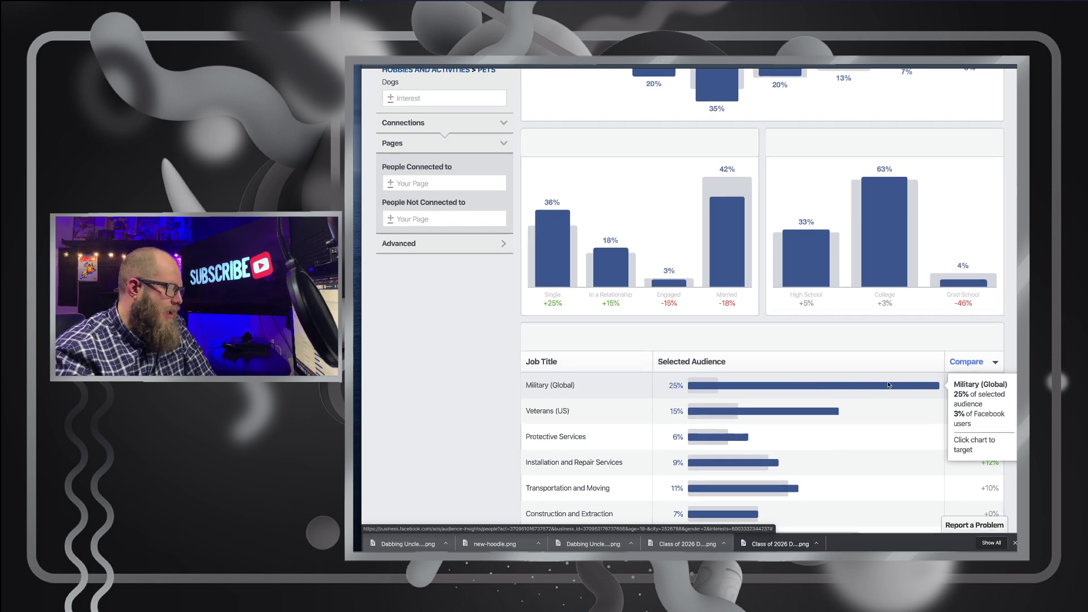
scroll(538, 346, "up", 3)
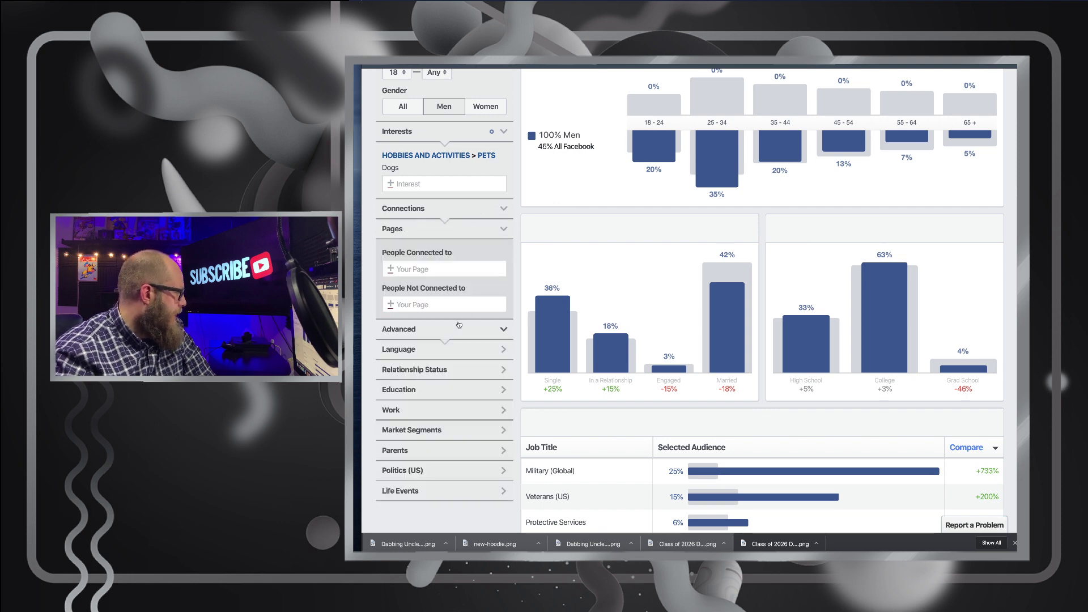
Add the Military (Global) and Veterans (US) job titles, shrinking the El Paso audience to 4.5K–5K people
scroll(459, 325, "down", 1)
left_click(443, 358)
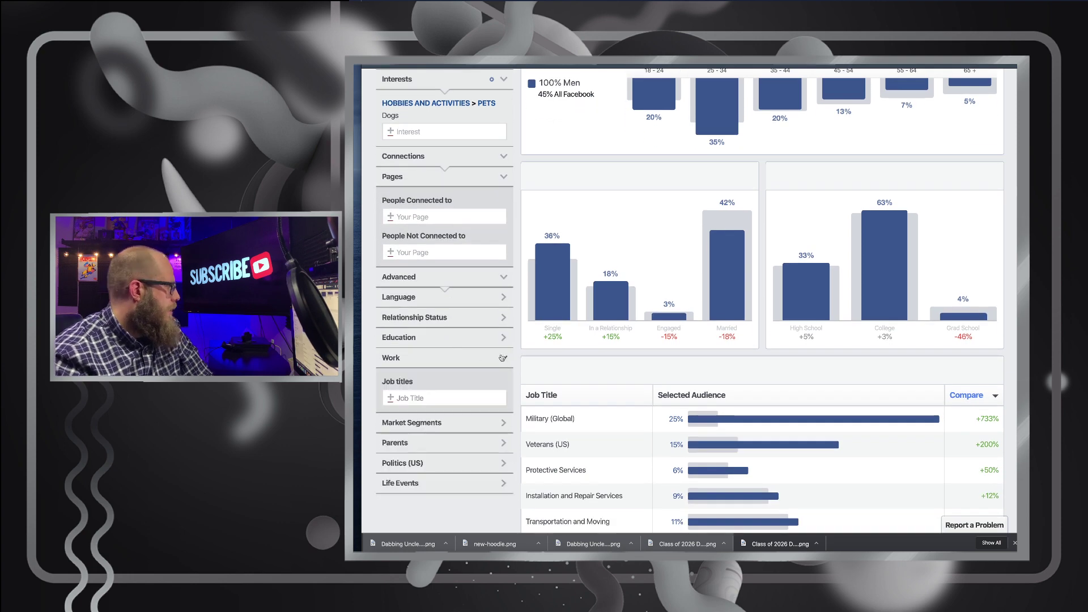
left_click(441, 397)
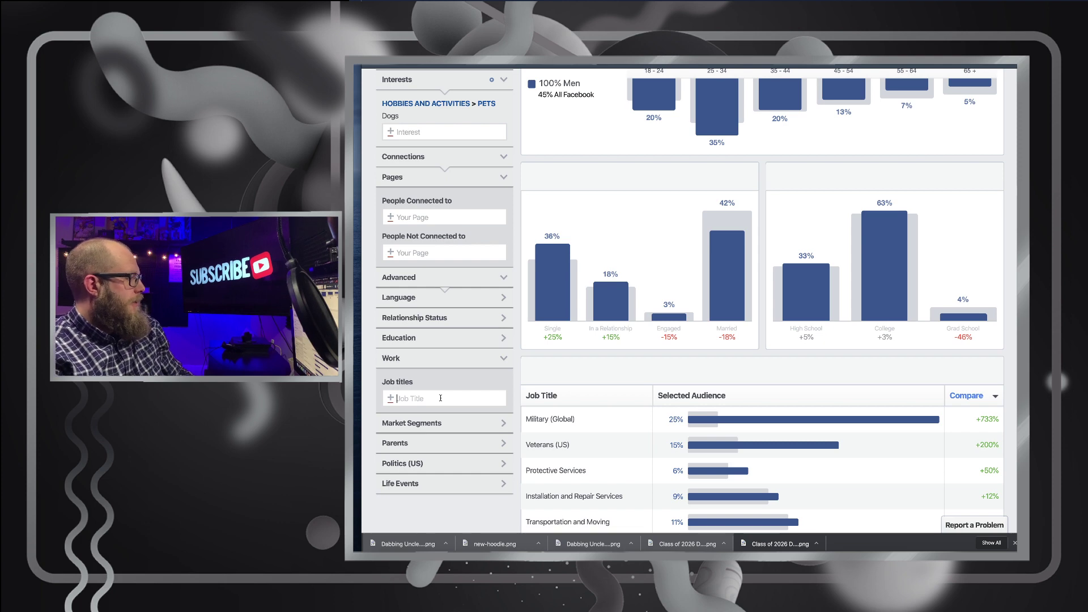
type("mili")
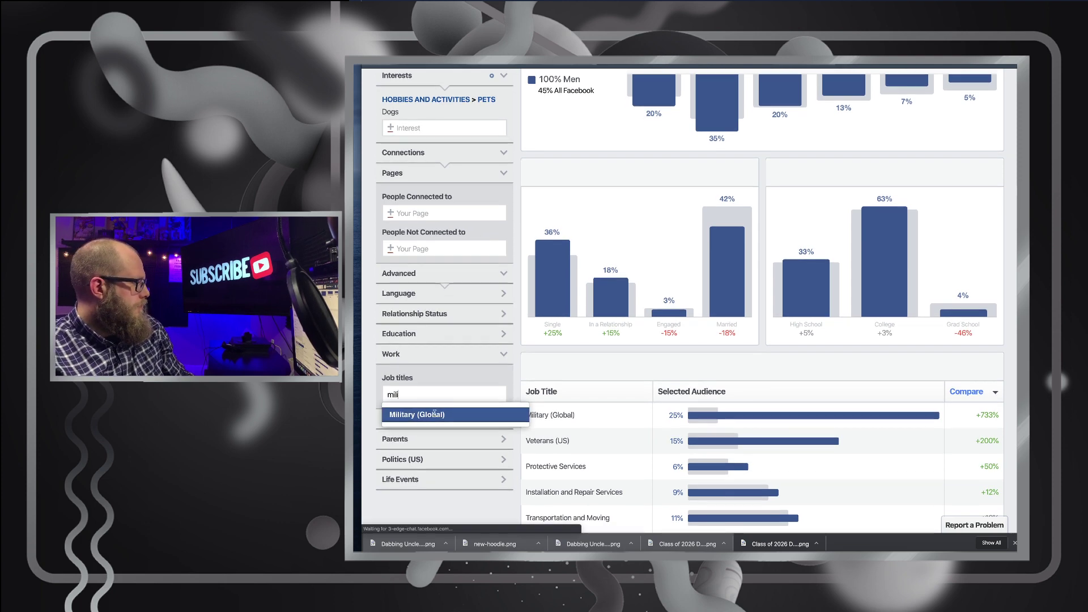
left_click(434, 418)
type("veter")
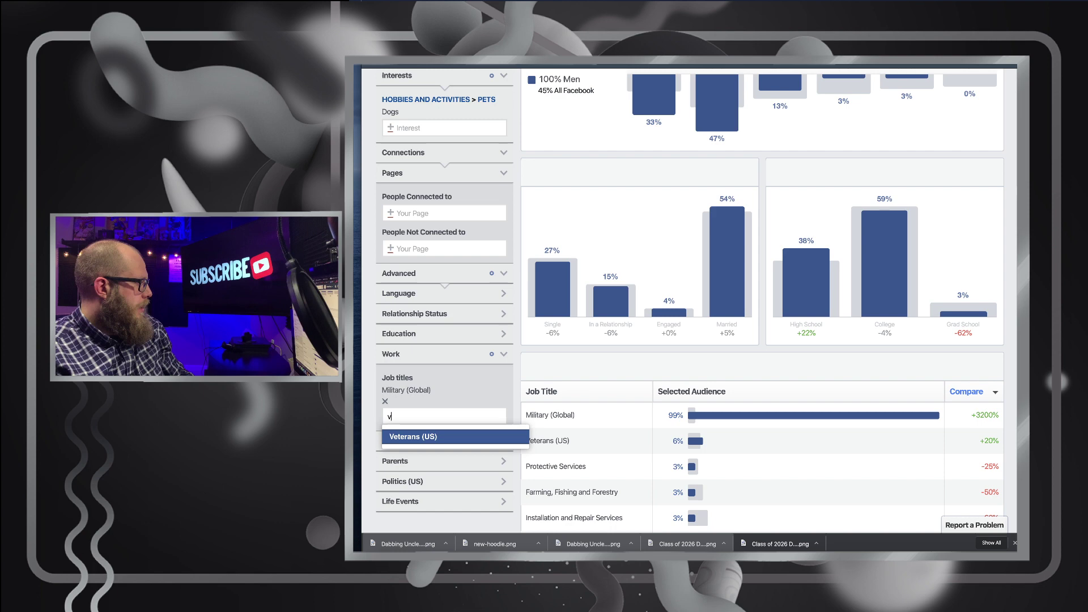
left_click(424, 429)
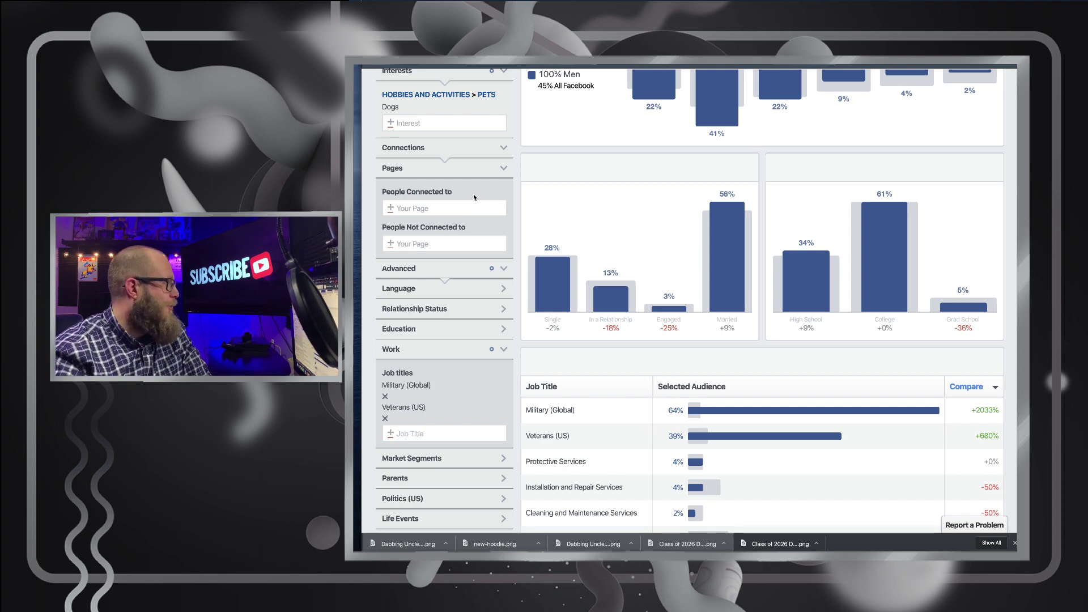
scroll(473, 197, "up", 5)
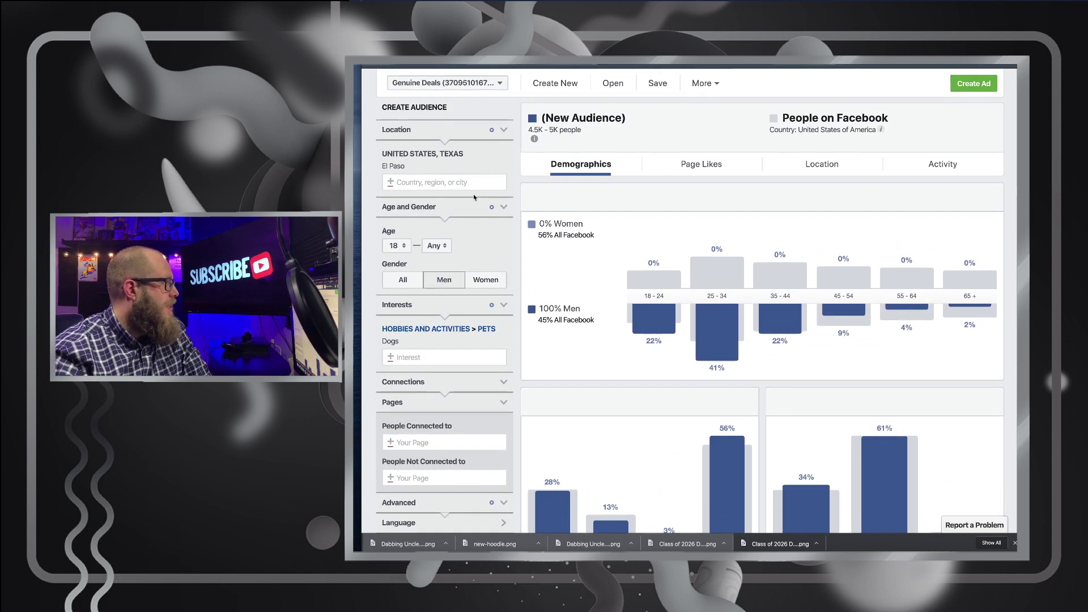
left_click_drag(584, 130, 523, 131)
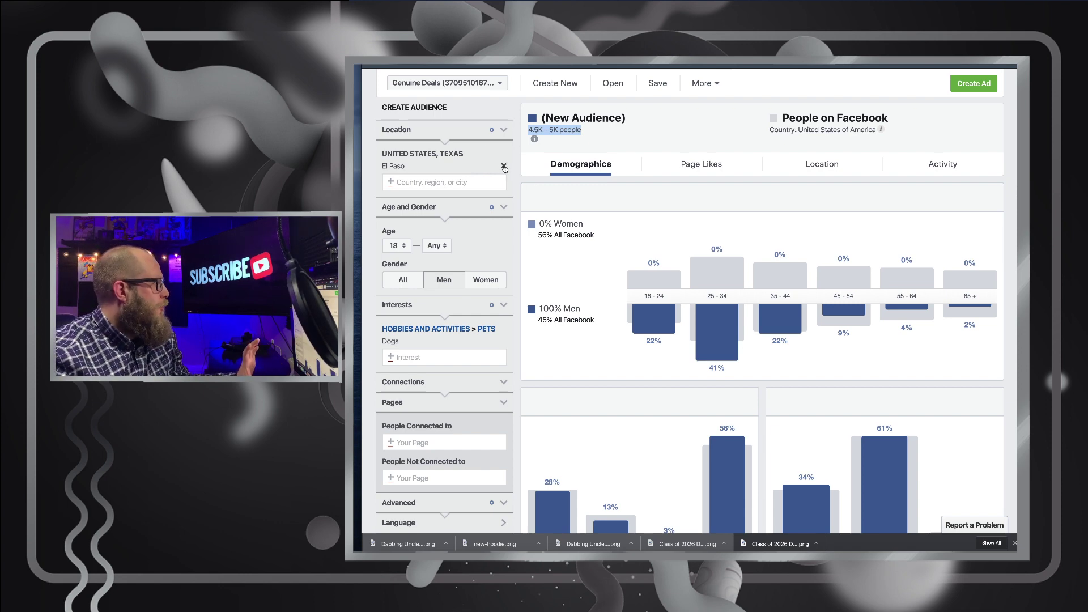
Replace El Paso with United States as the location and check the 350K–400K audience's job titles
left_click(506, 167)
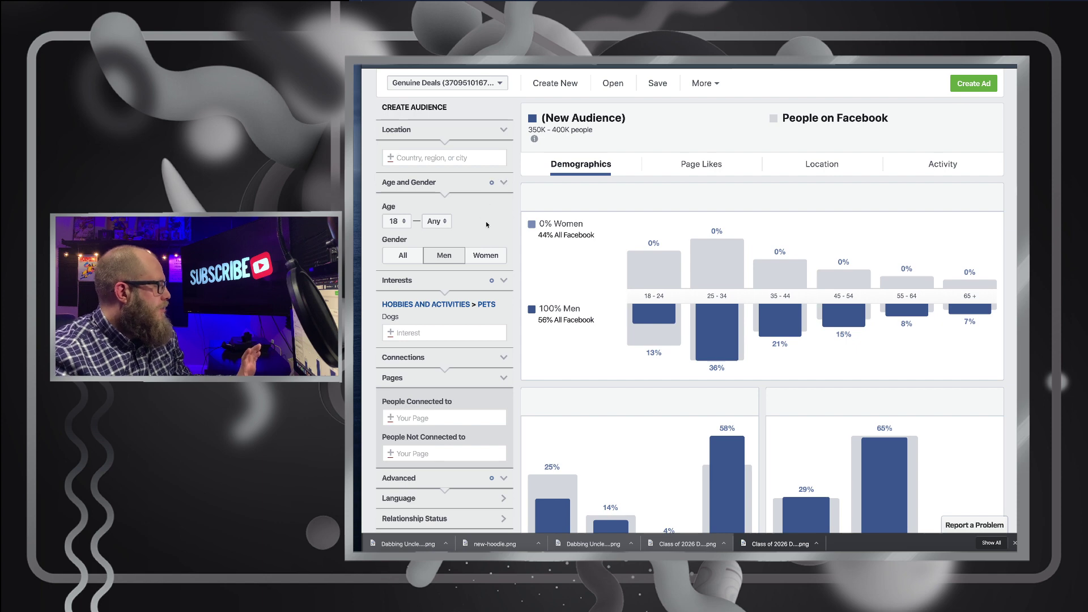
scroll(556, 153, "down", 1)
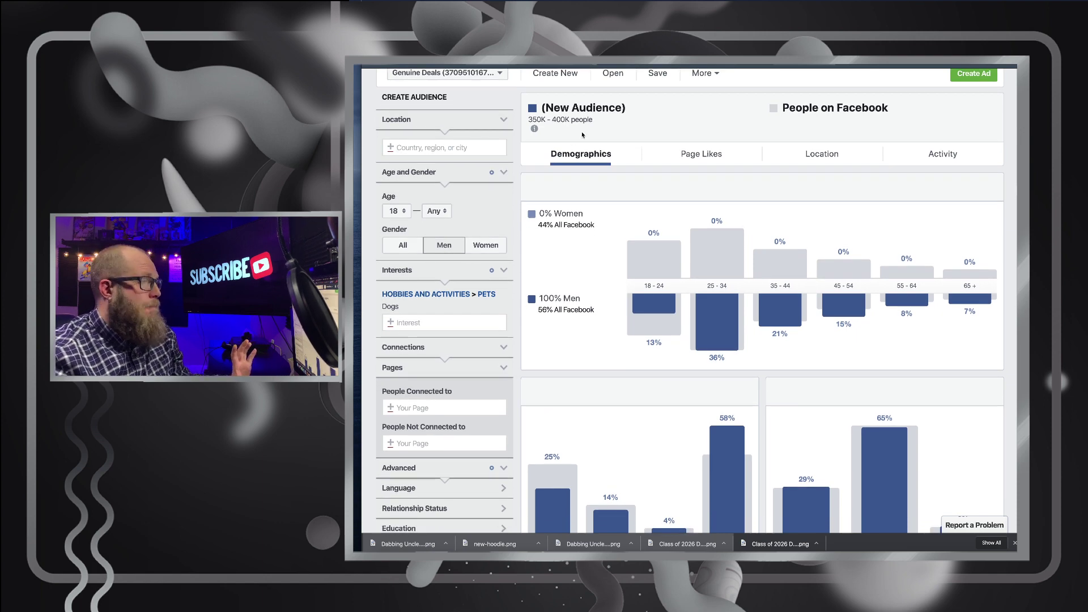
type("united")
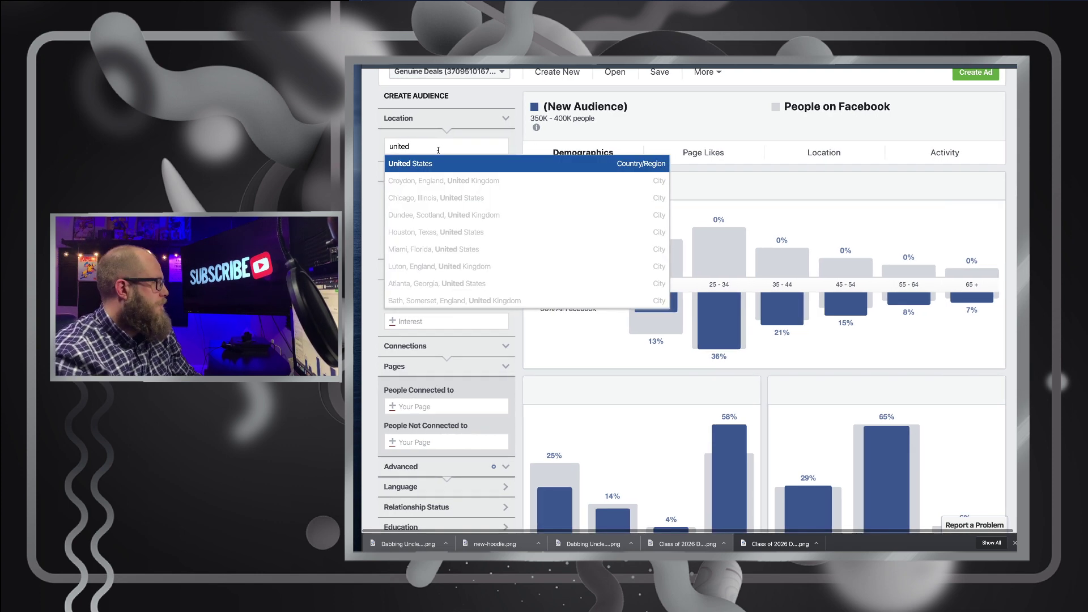
left_click(432, 167)
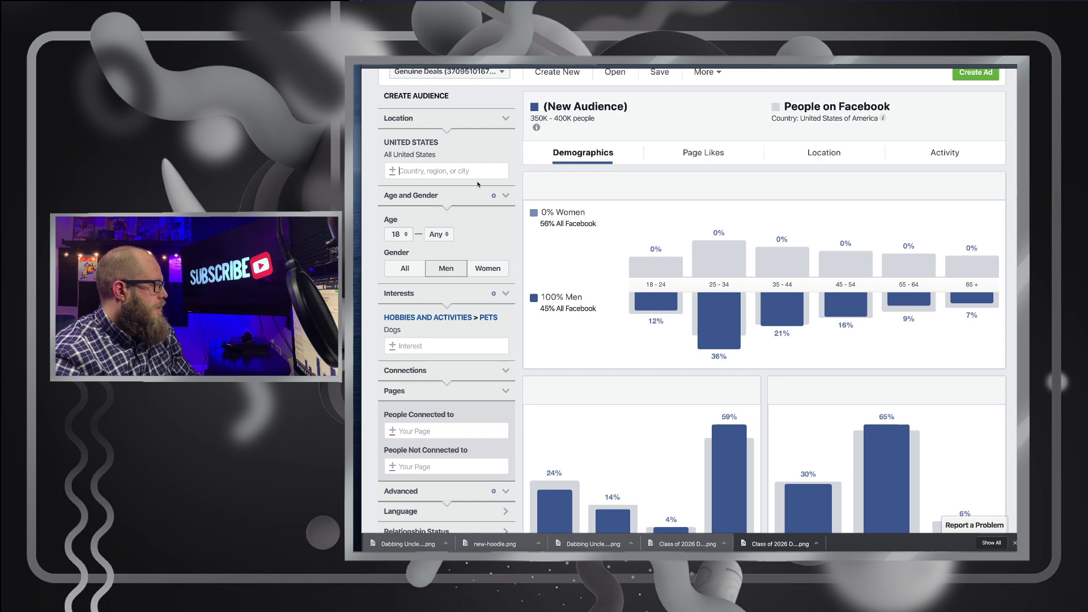
scroll(533, 183, "down", 5)
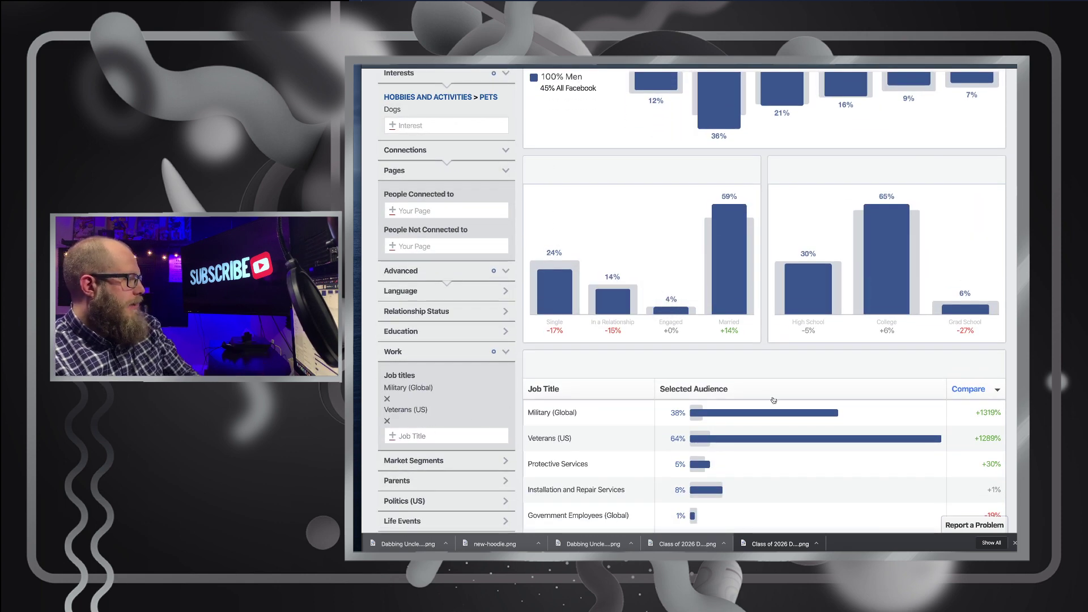
scroll(761, 415, "up", 1)
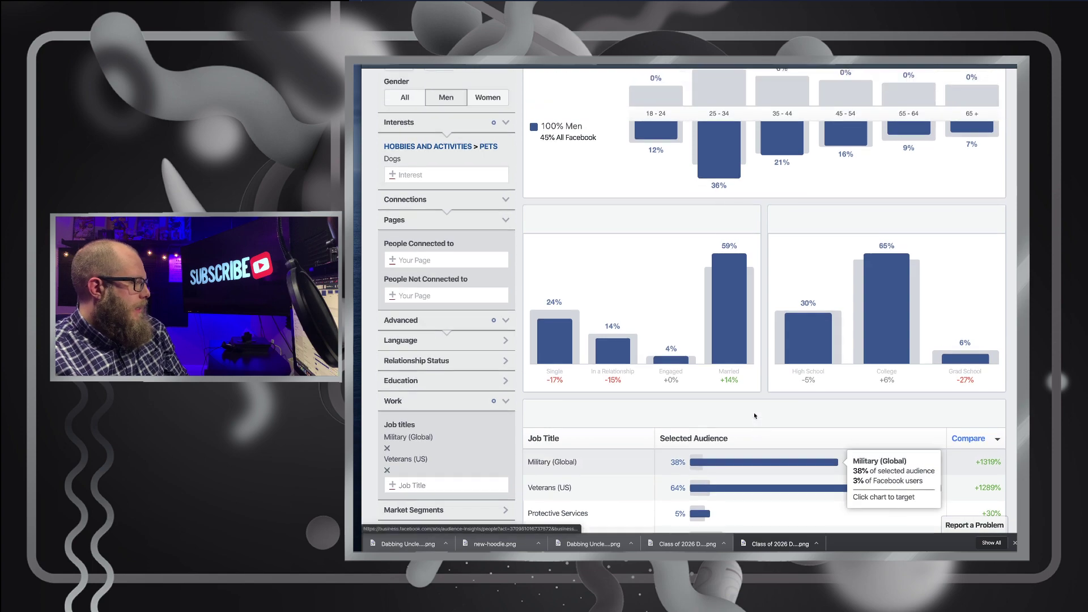
scroll(761, 414, "down", 5)
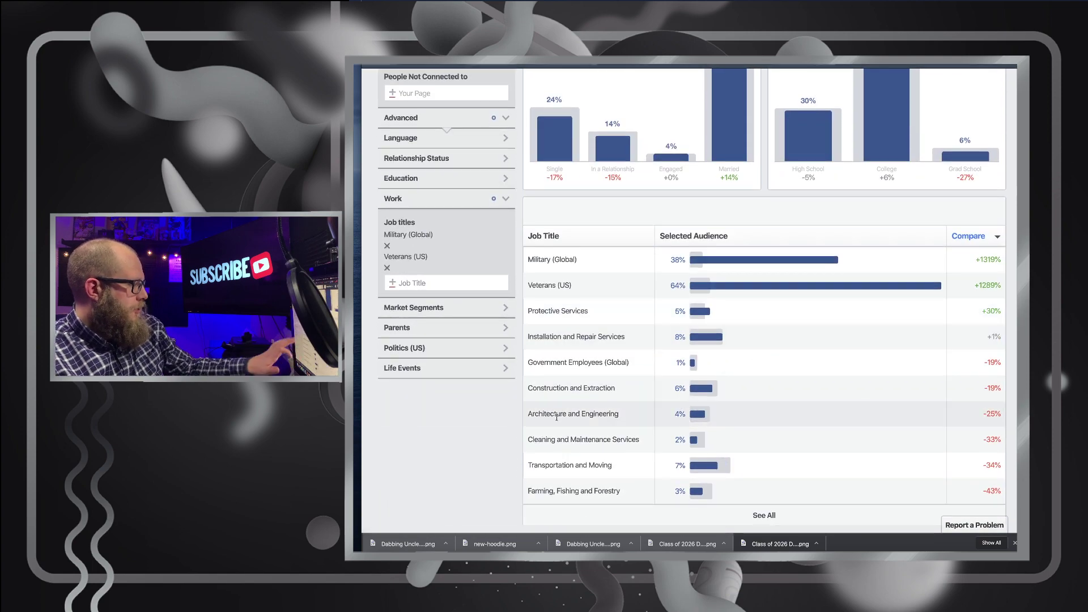
scroll(675, 333, "up", 2)
scroll(675, 333, "up", 5)
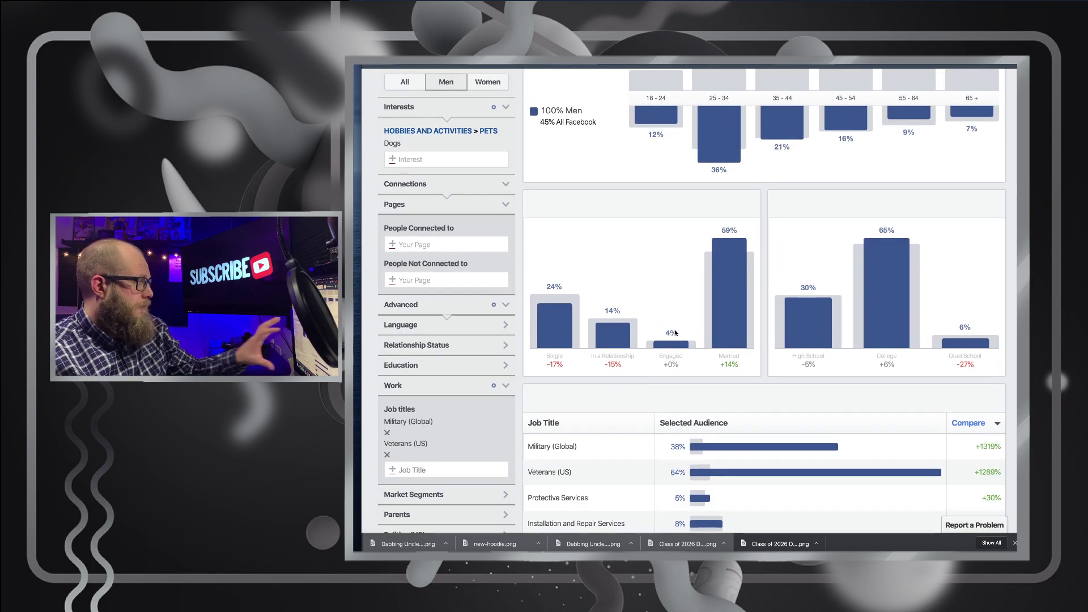
Show Page Likes with all categories expanded and the page ranking led by VET Tv – Veteran Television
left_click(704, 167)
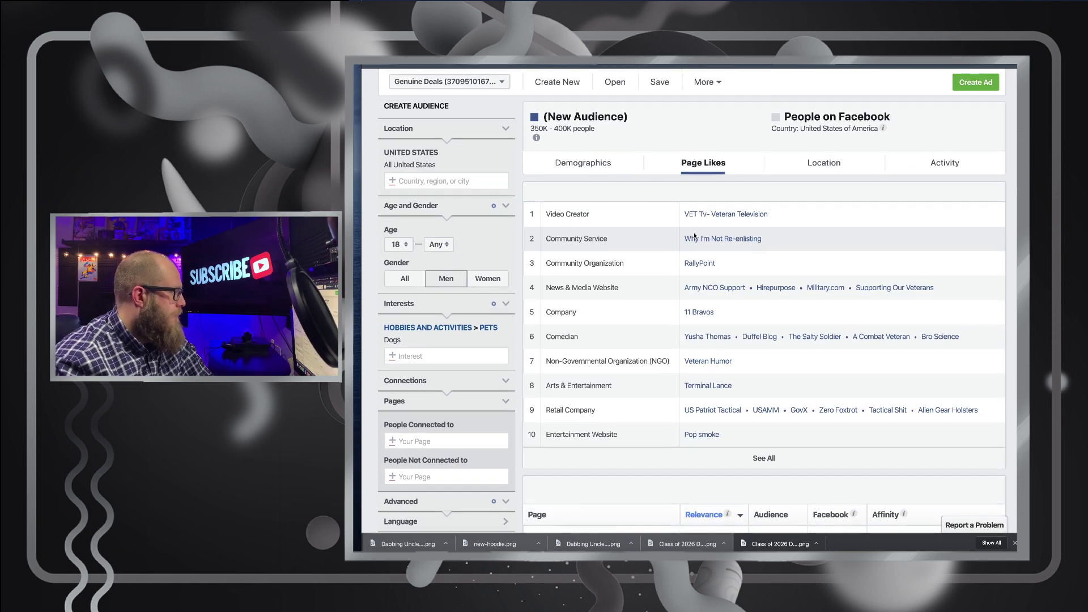
scroll(624, 209, "down", 1)
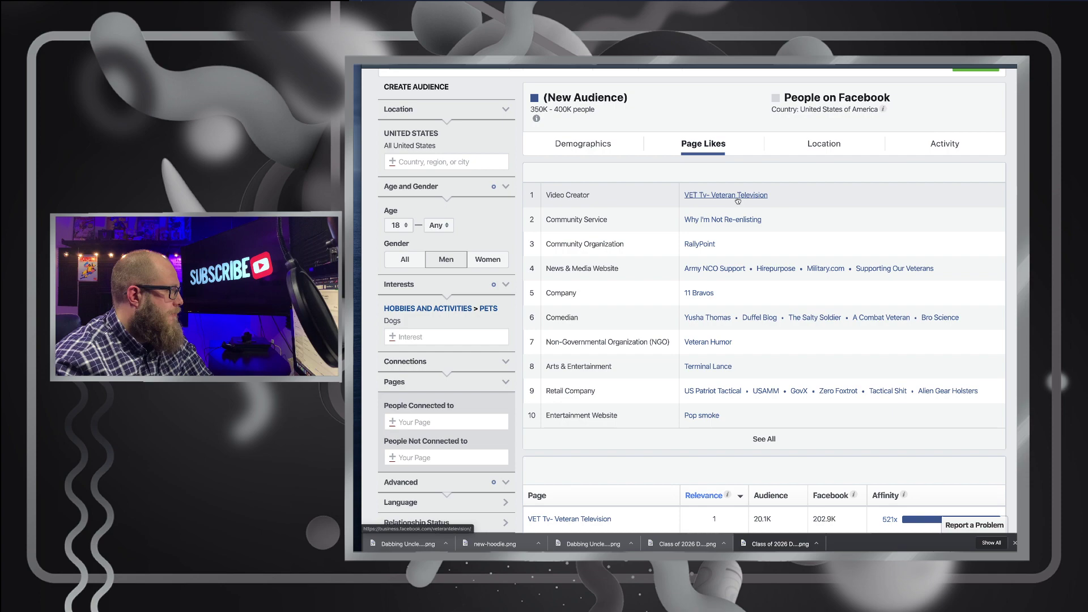
left_click(757, 440)
scroll(708, 327, "down", 2)
scroll(707, 327, "down", 15)
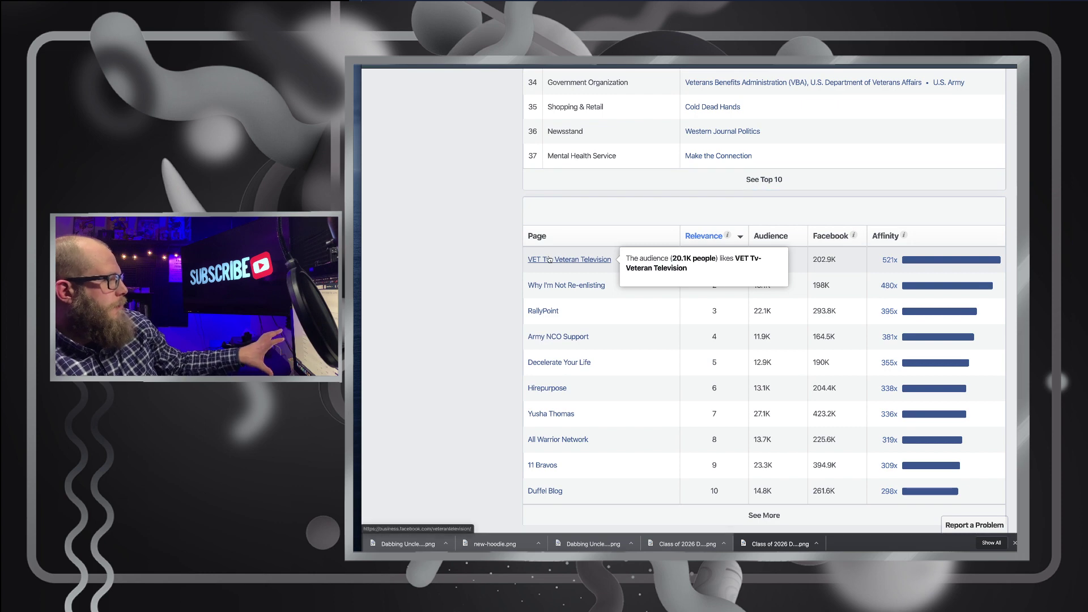
mouse_move(952, 264)
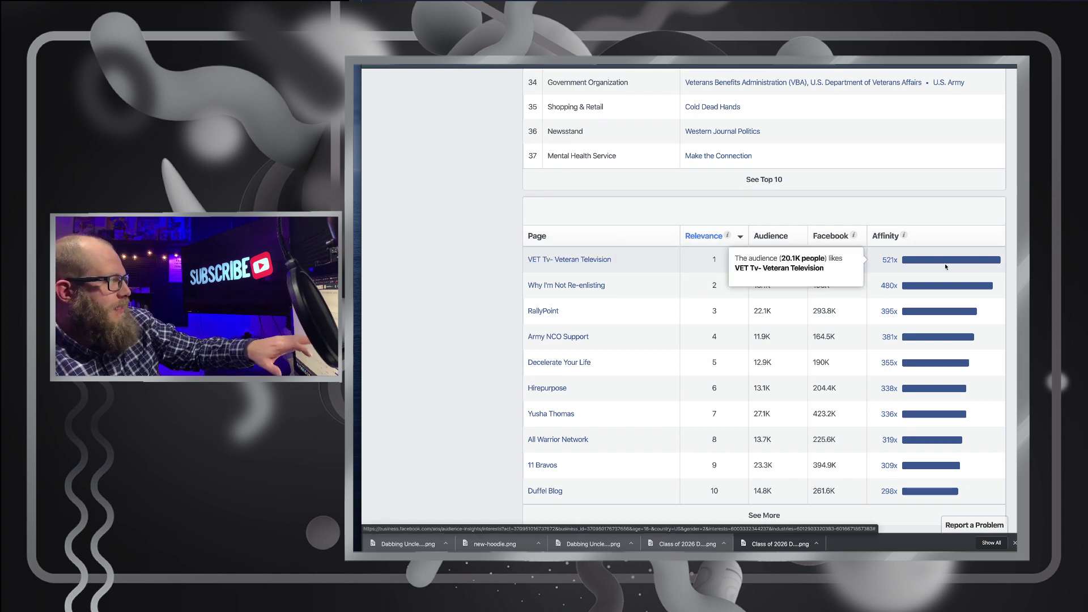
mouse_move(580, 265)
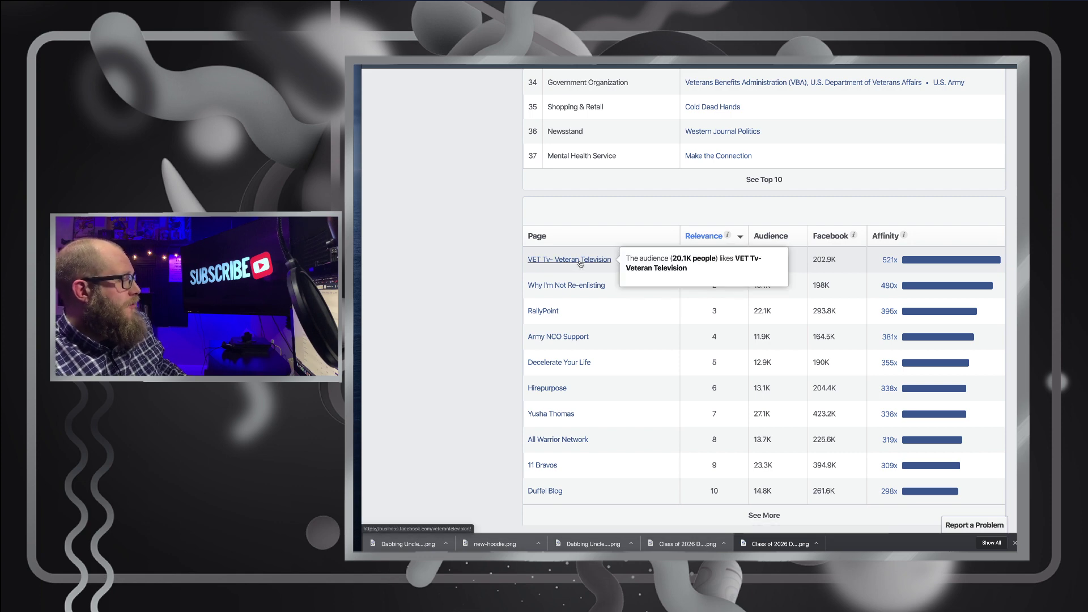